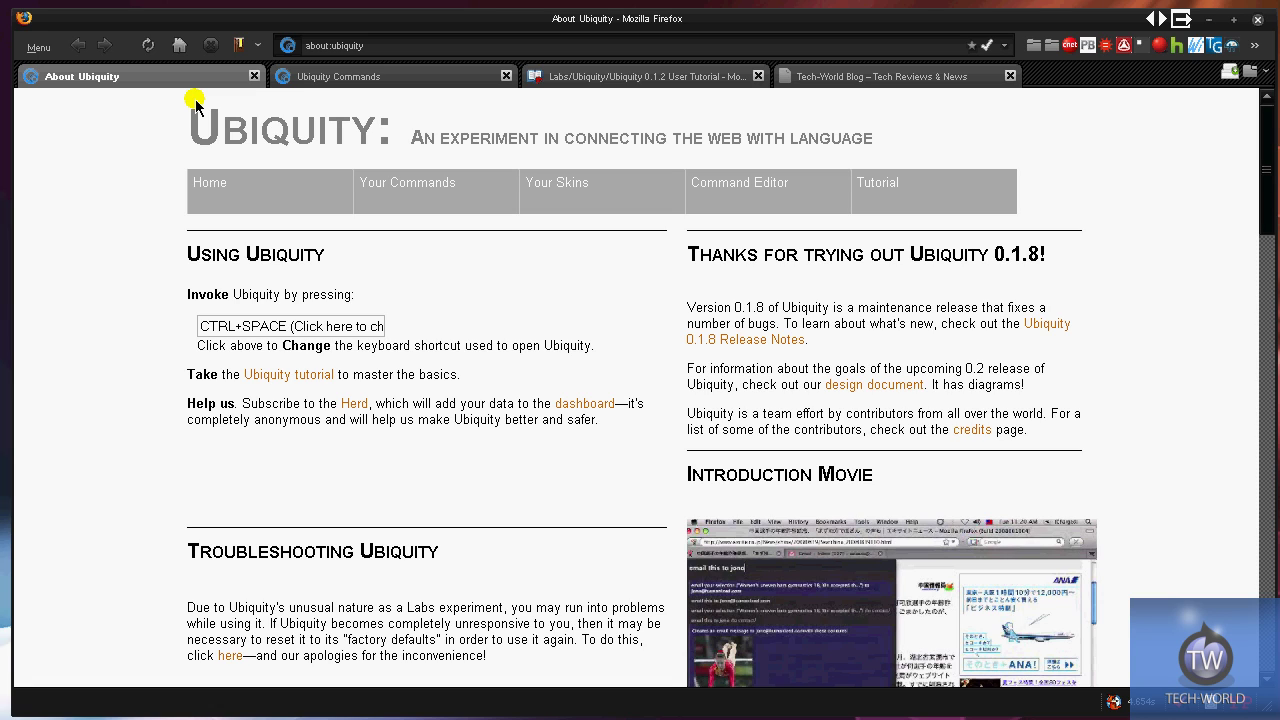
Step: Switch to the Tech-World Blog and scroll through the Michael Jackson Internet post
scroll(1094, 509, down, 3)
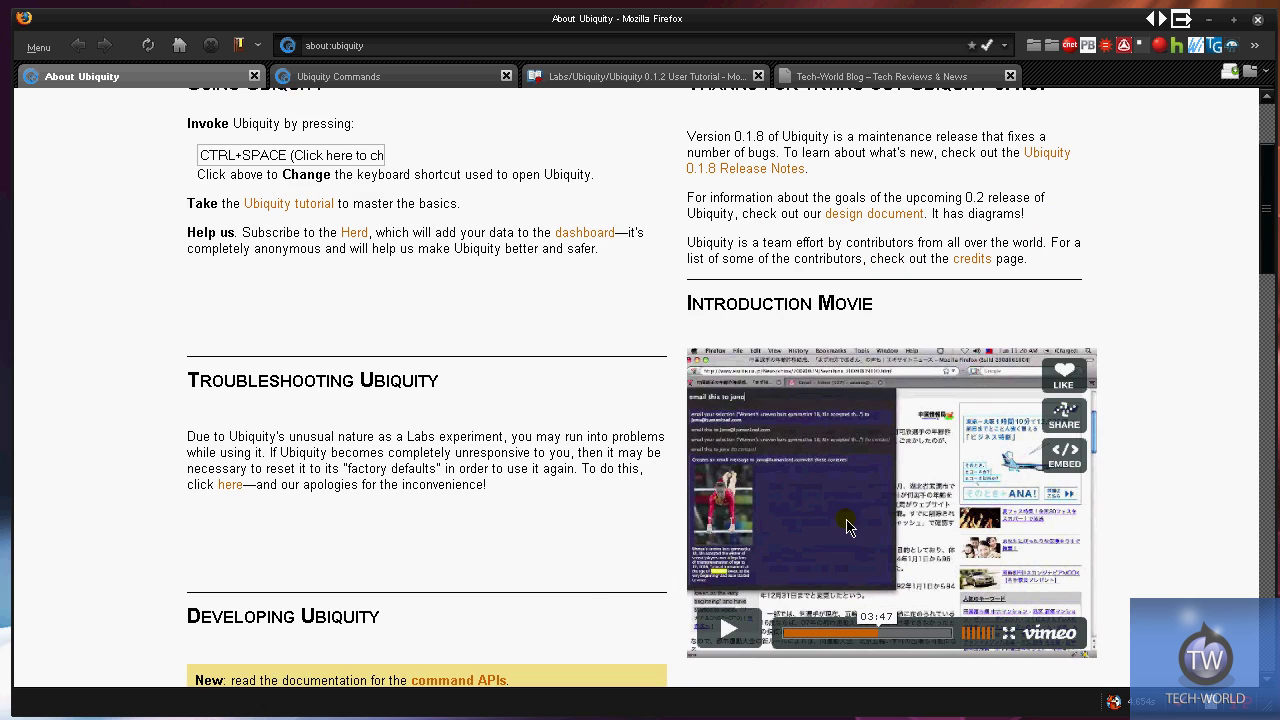
scroll(490, 460, up, 3)
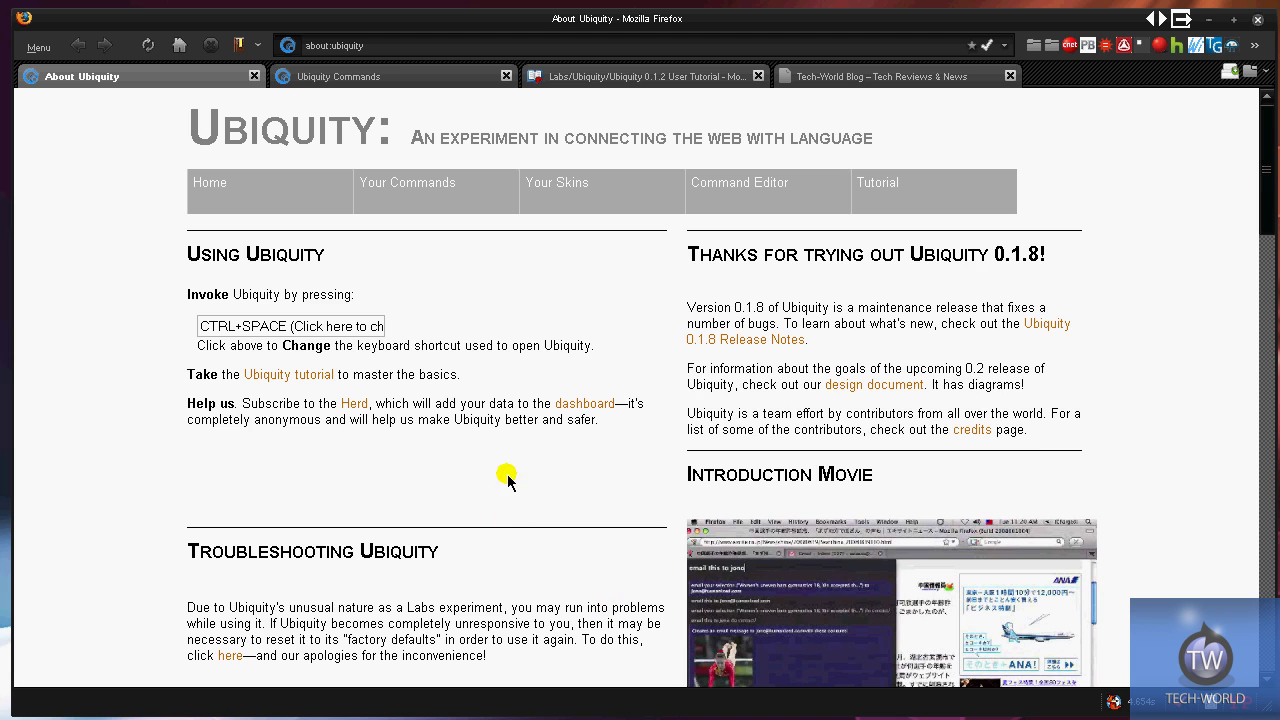
click(804, 79)
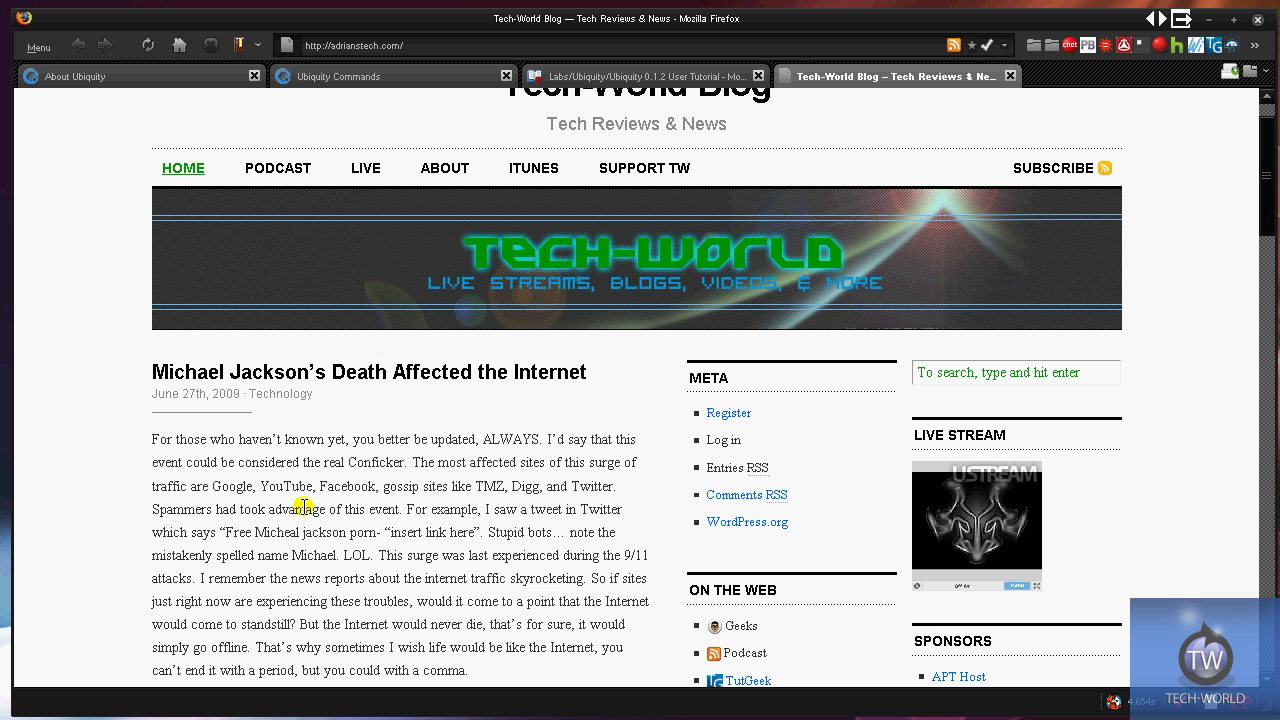
scroll(300, 505, down, 2)
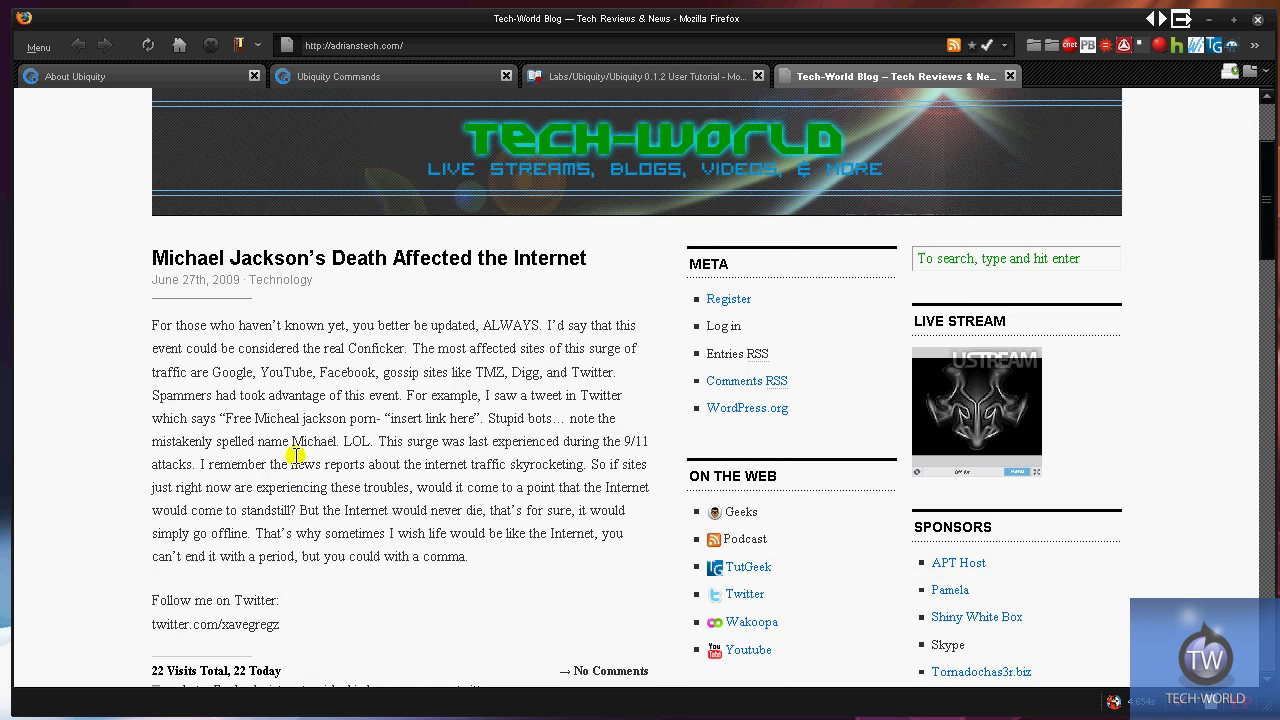
scroll(294, 449, up, 3)
scroll(527, 246, down, 8)
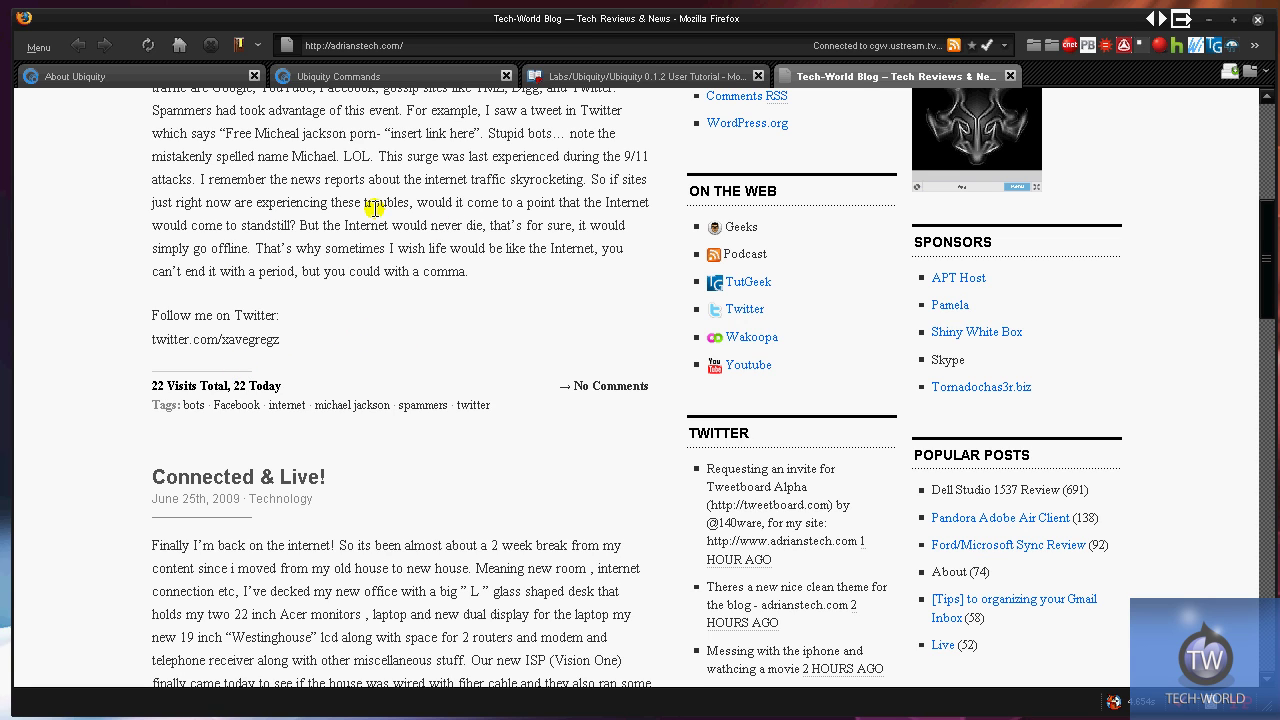
scroll(320, 172, up, 2)
scroll(520, 248, down, 1)
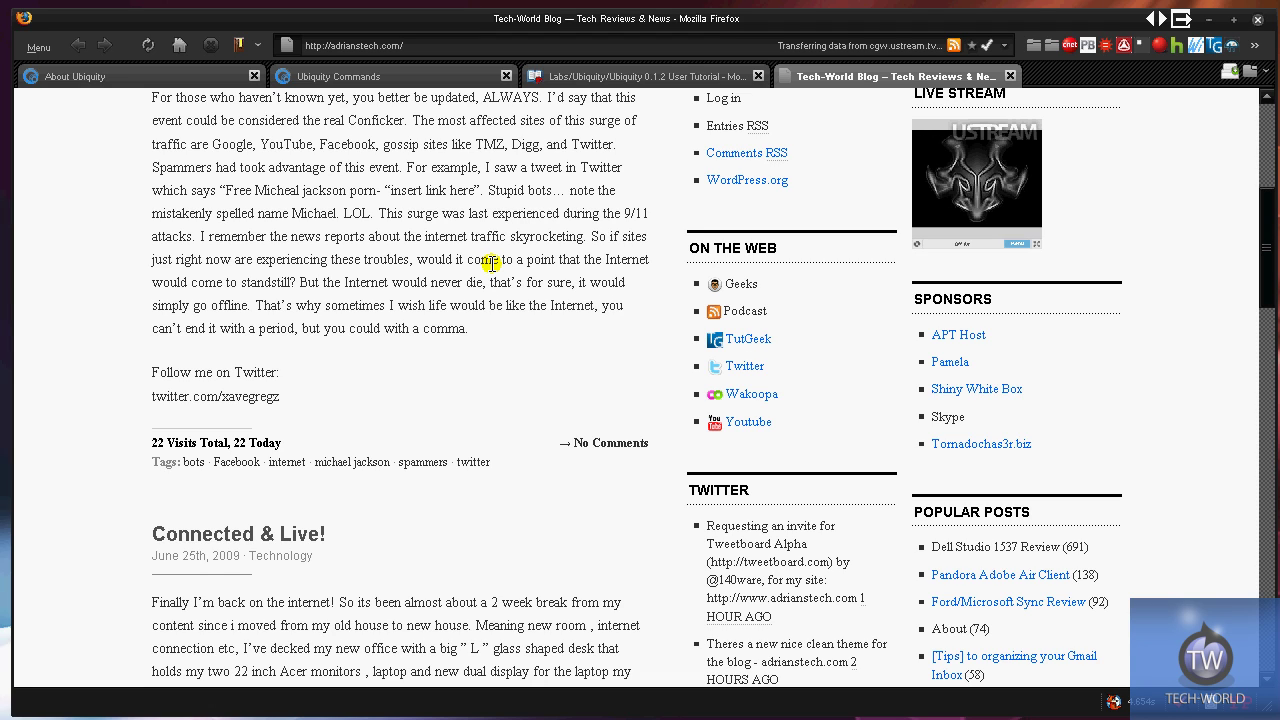
key(ctrl+space)
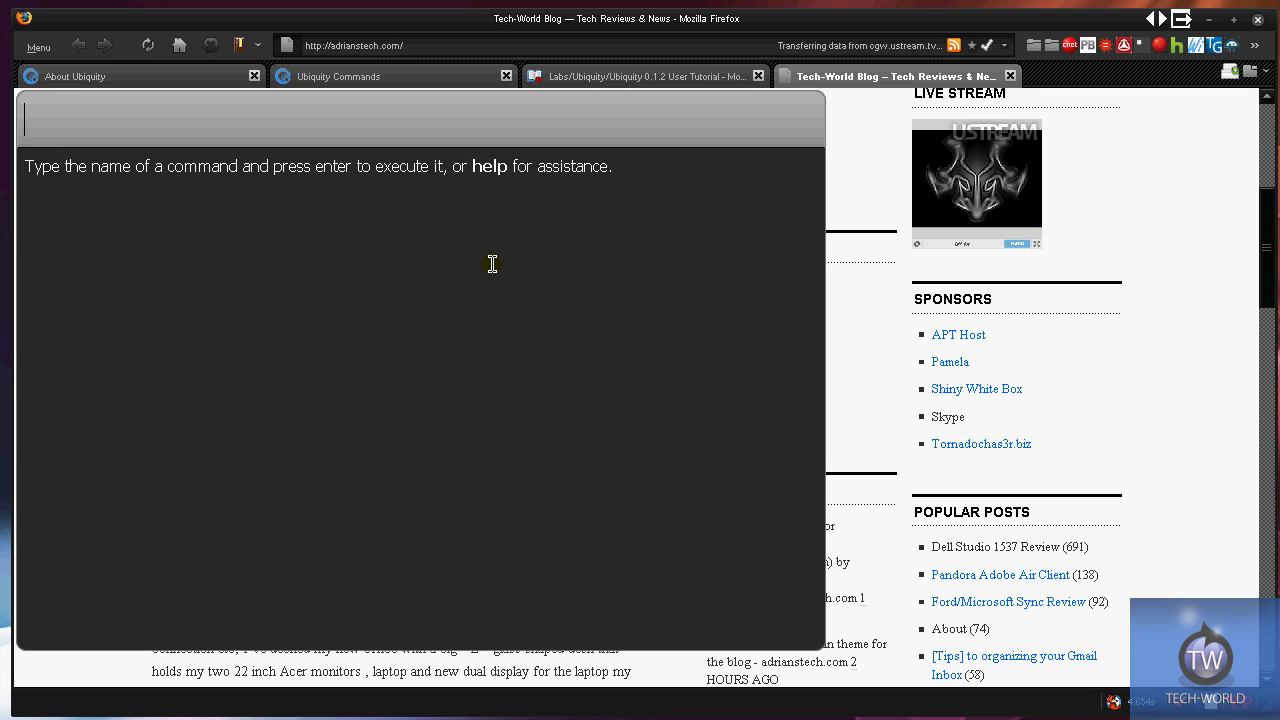
text(google)
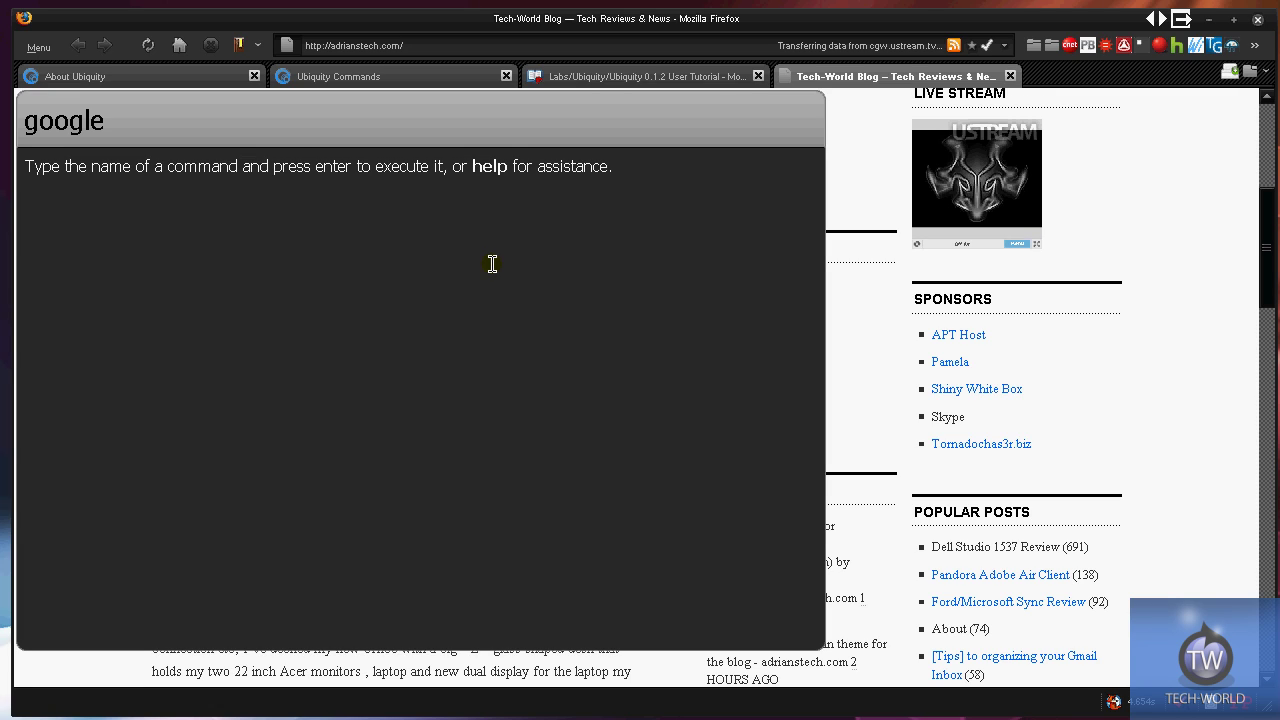
text( tmz)
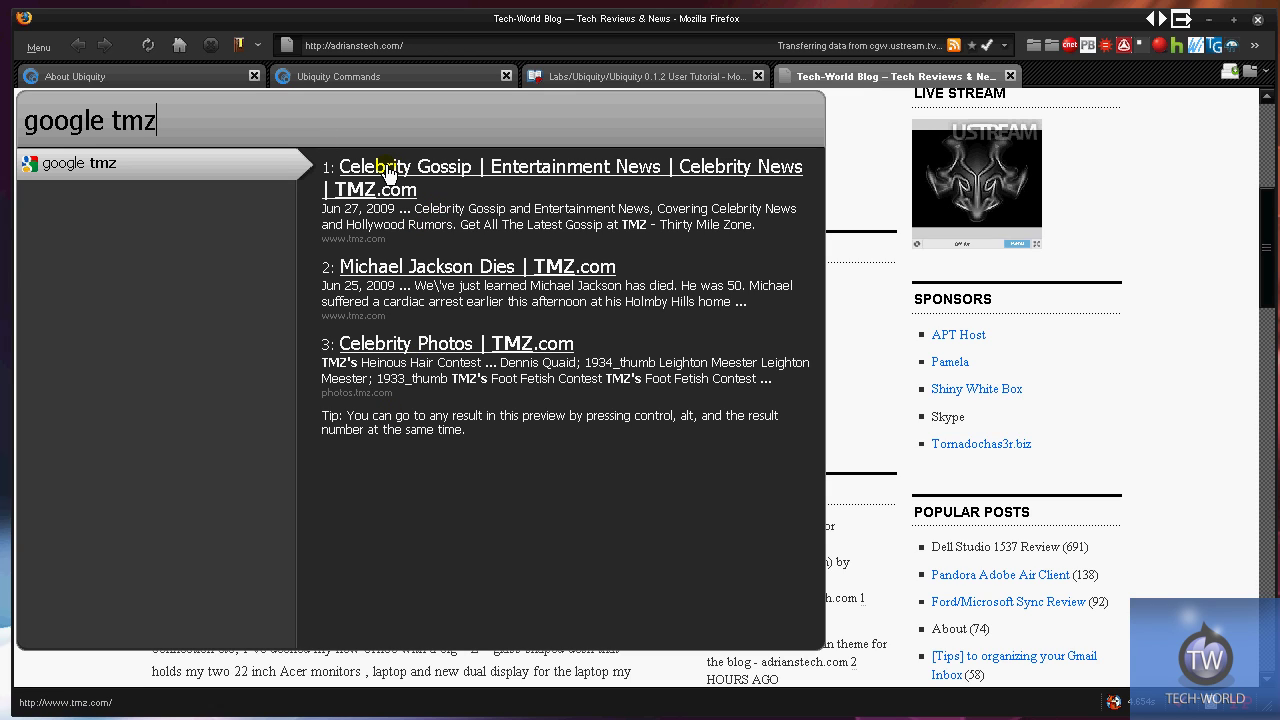
click(386, 172)
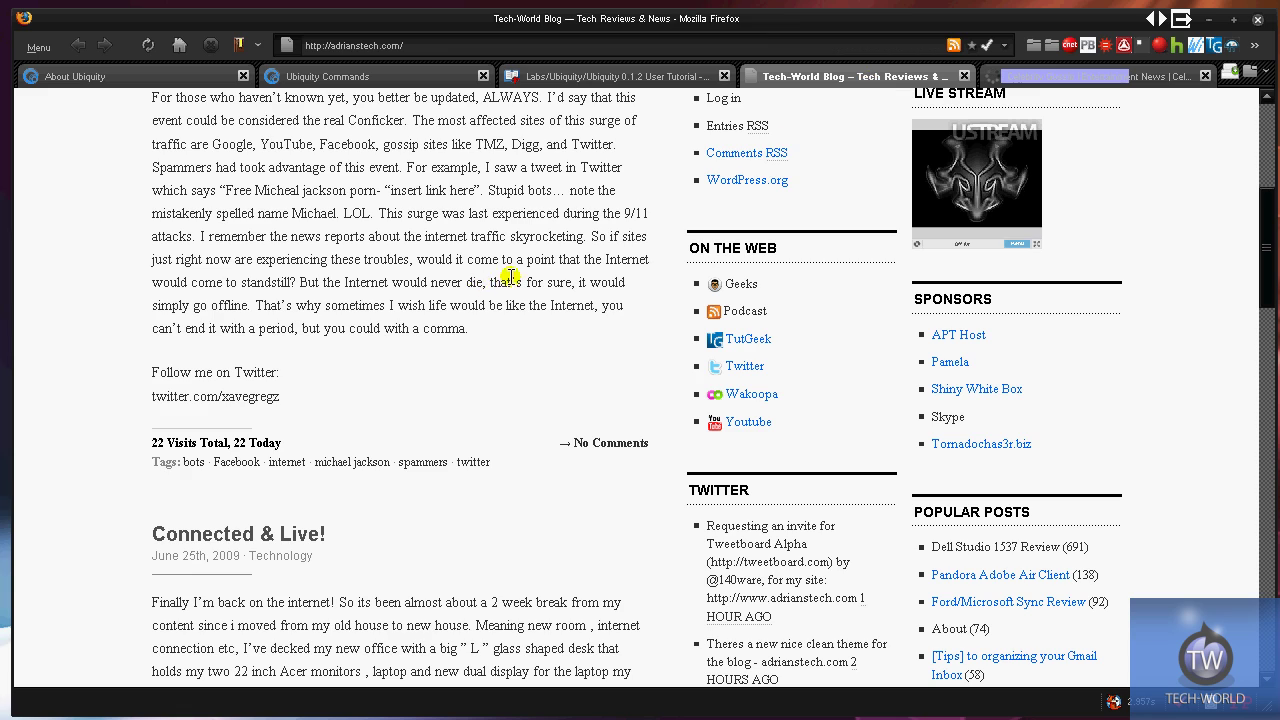
key(ctrl+space)
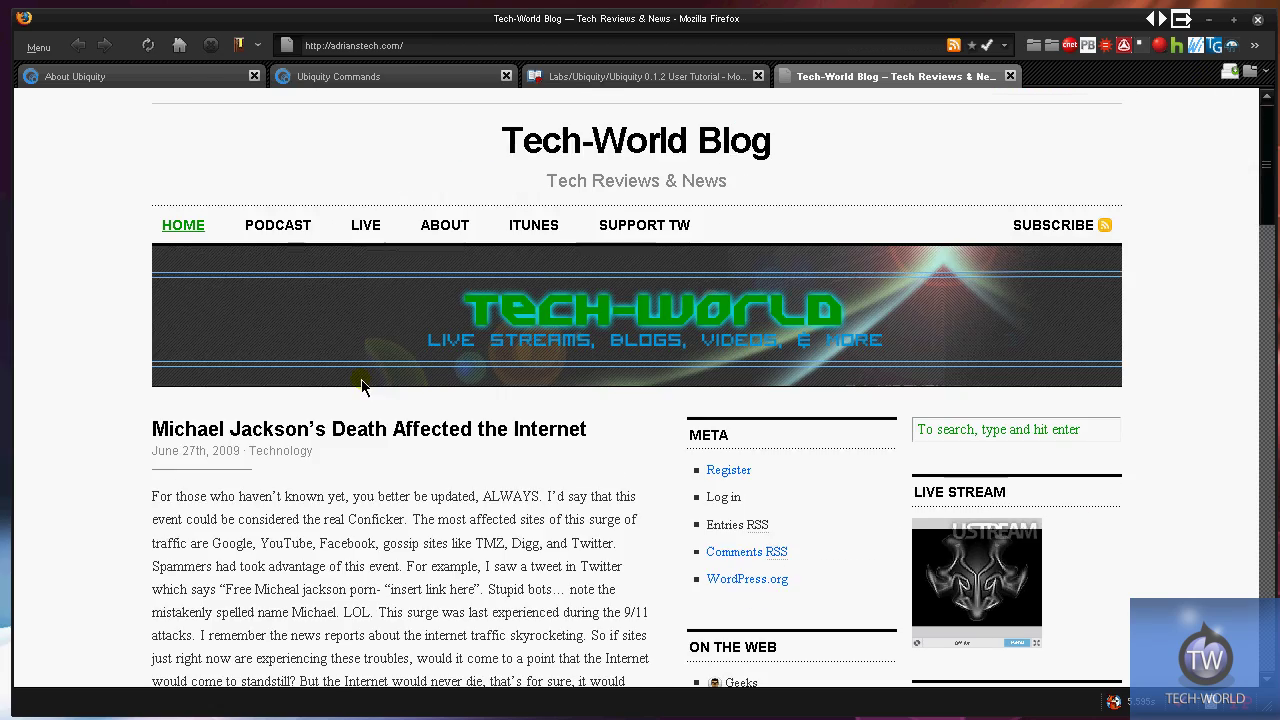
scroll(366, 380, down, 14)
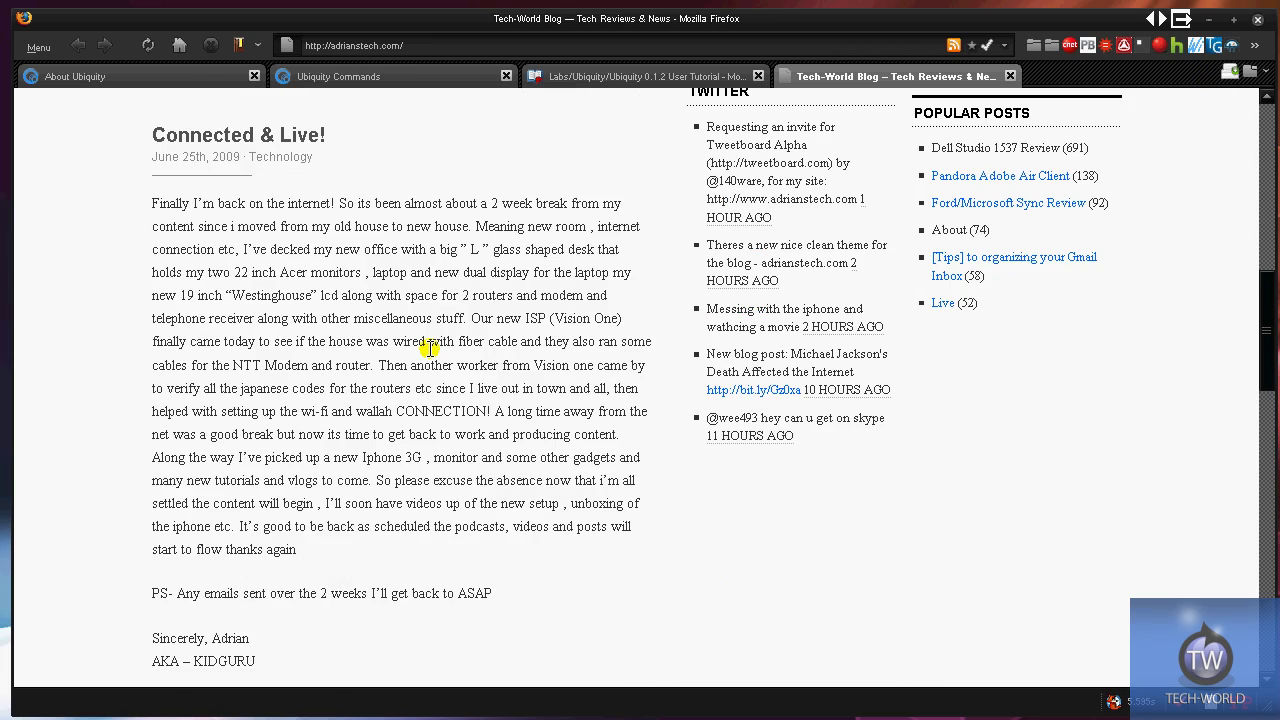
key(ctrl+space)
drag(757, 240, 378, 205)
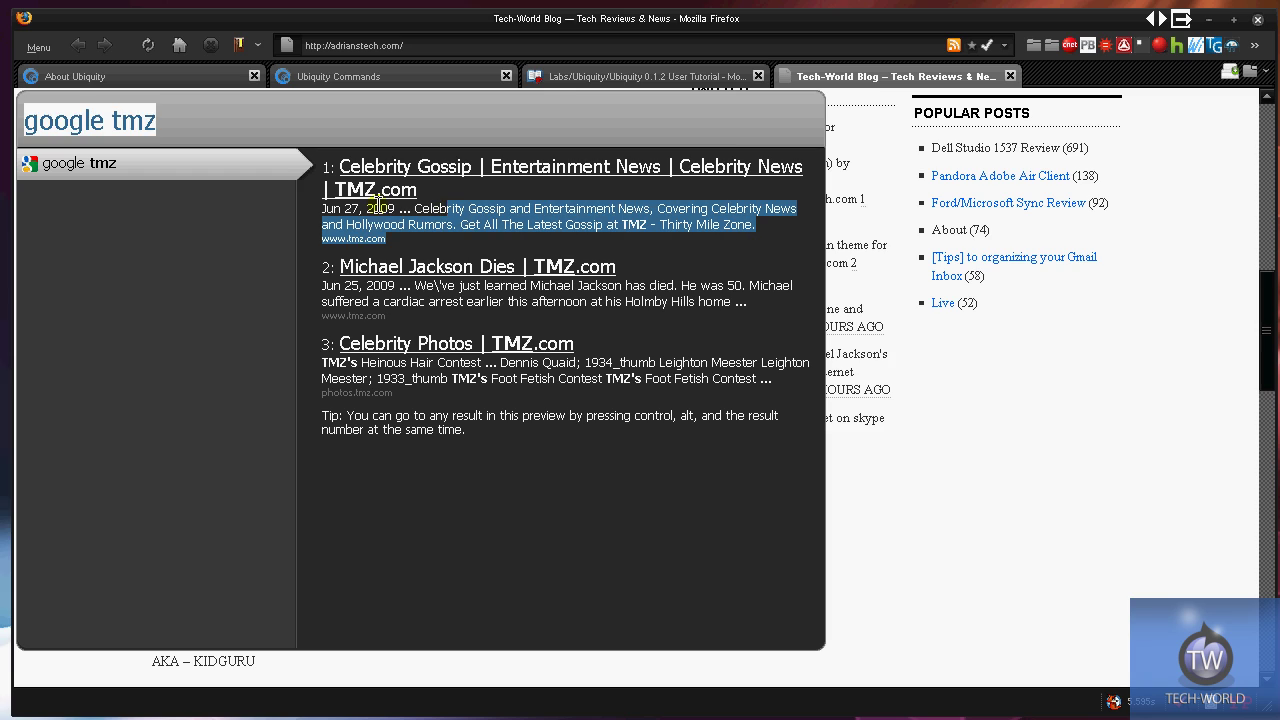
click(126, 121)
drag(108, 121, 232, 133)
key(BackSpace)
key(BackSpace)
key(BackSpace)
key(BackSpace)
key(BackSpace)
key(BackSpace)
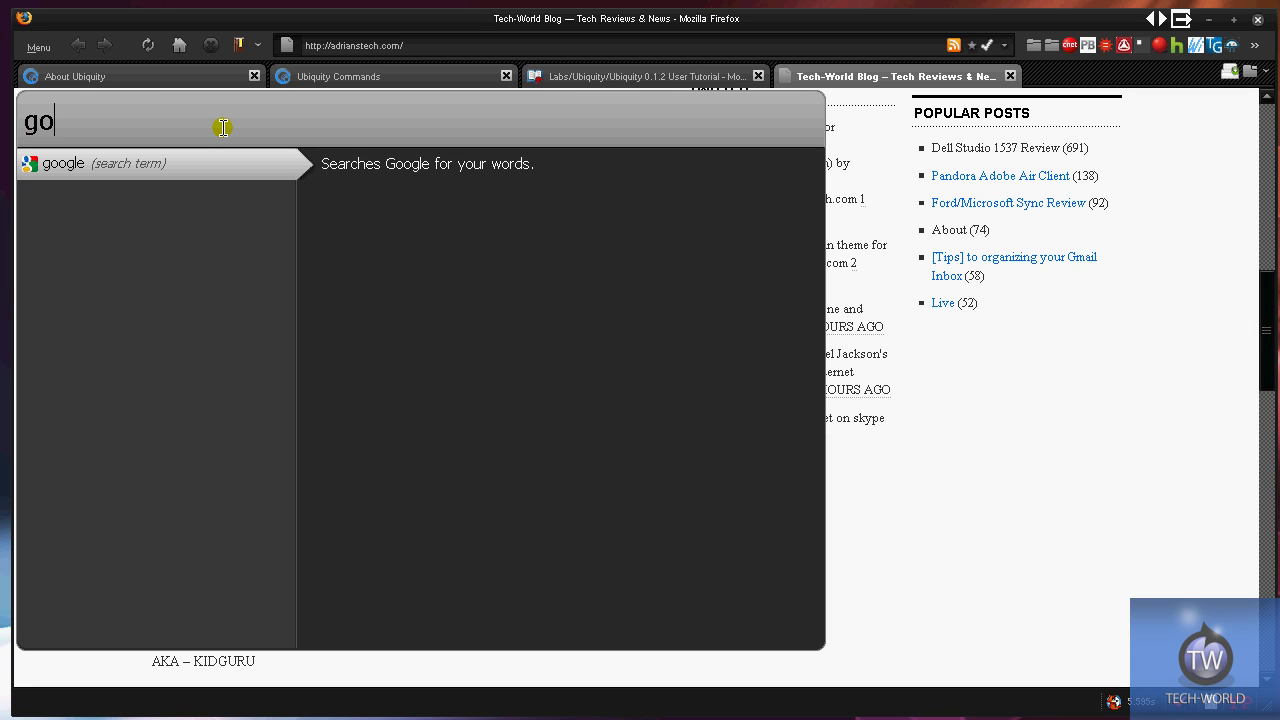
key(BackSpace)
key(BackSpace)
key(Escape)
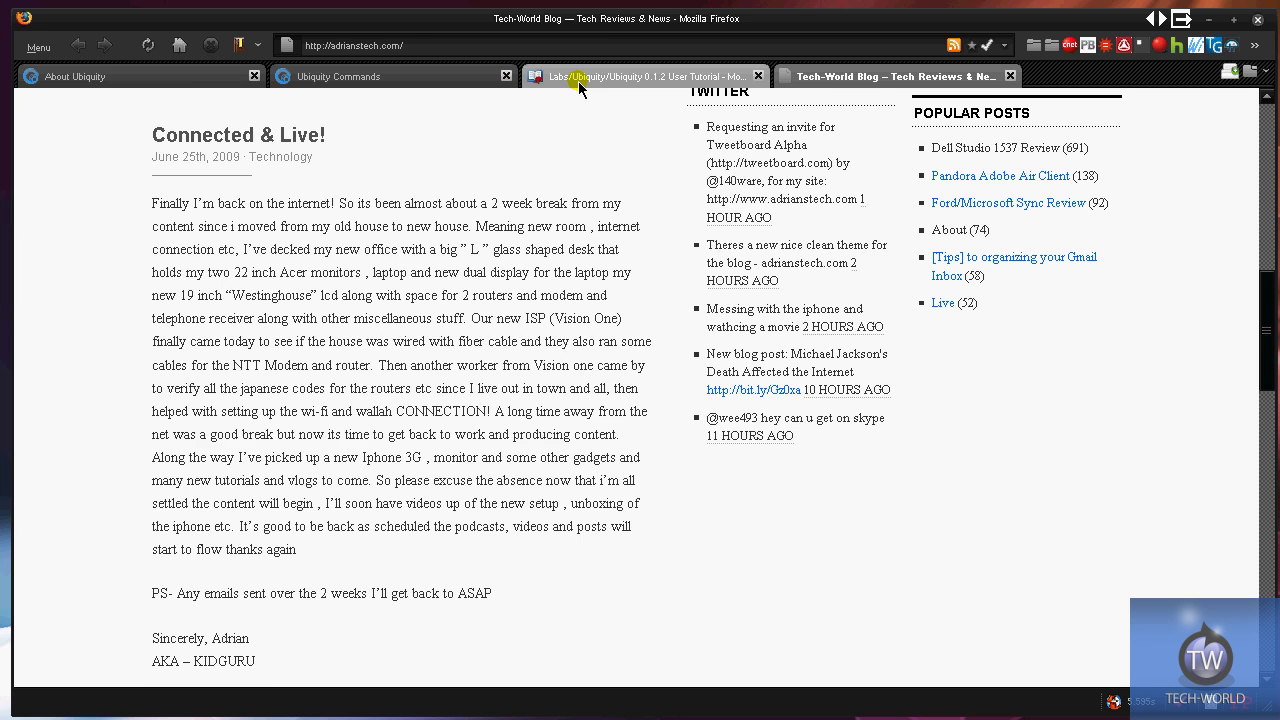
click(578, 80)
click(385, 80)
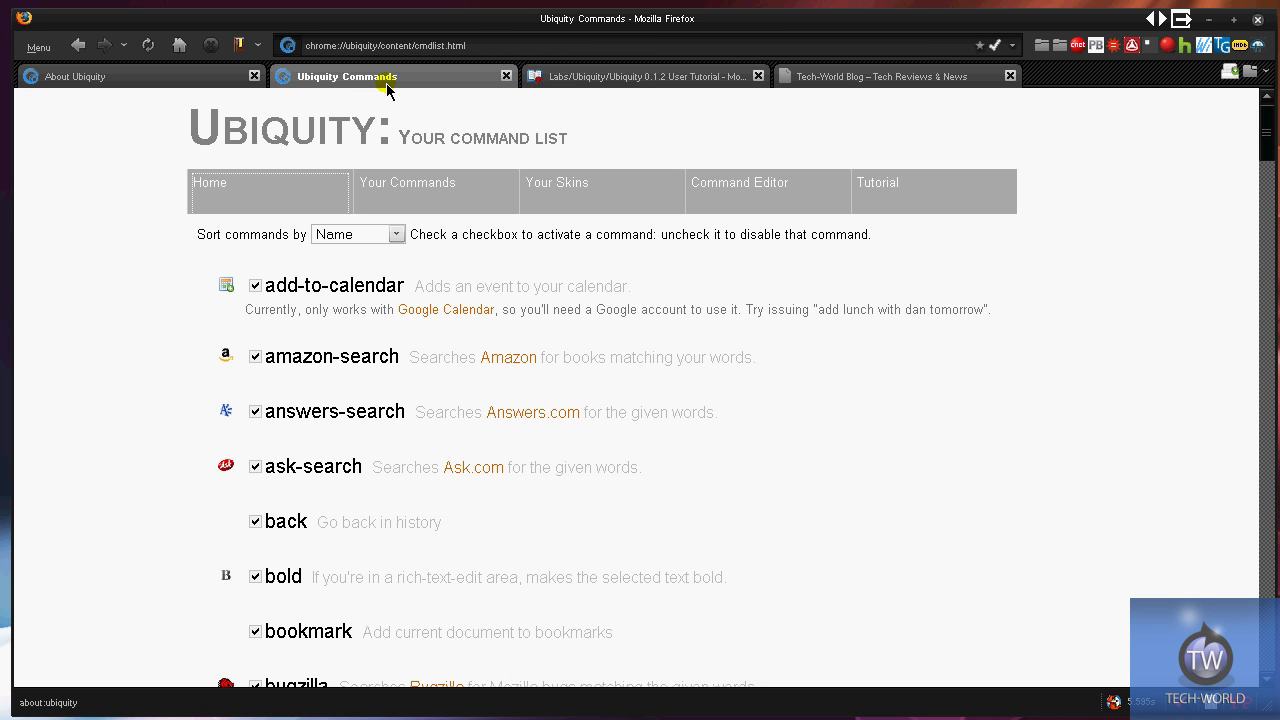
scroll(349, 400, down, 10)
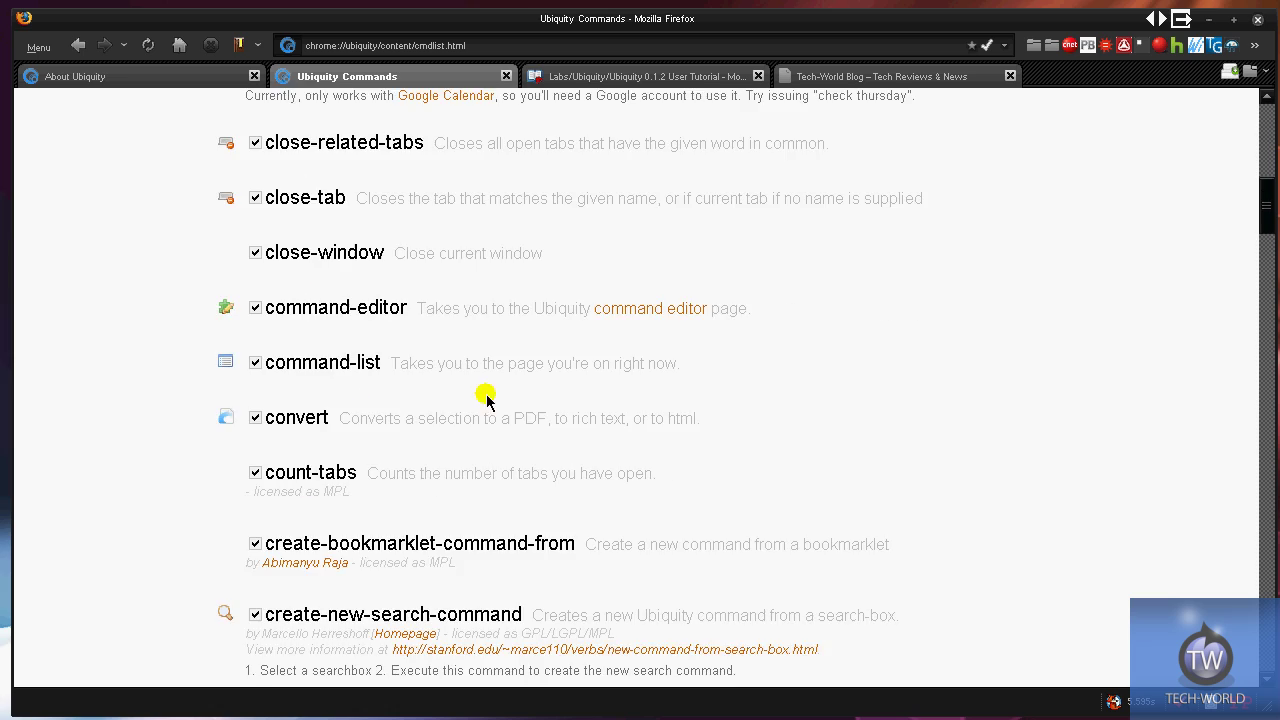
scroll(485, 398, down, 15)
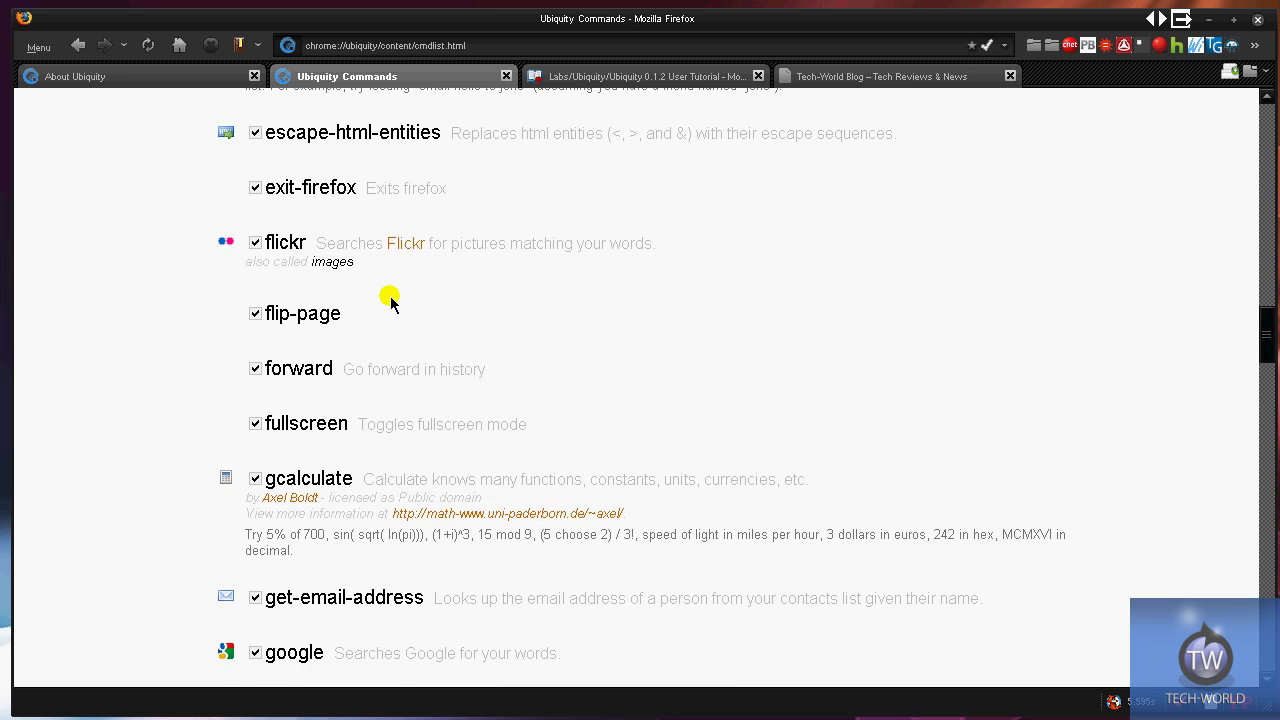
scroll(390, 300, down, 10)
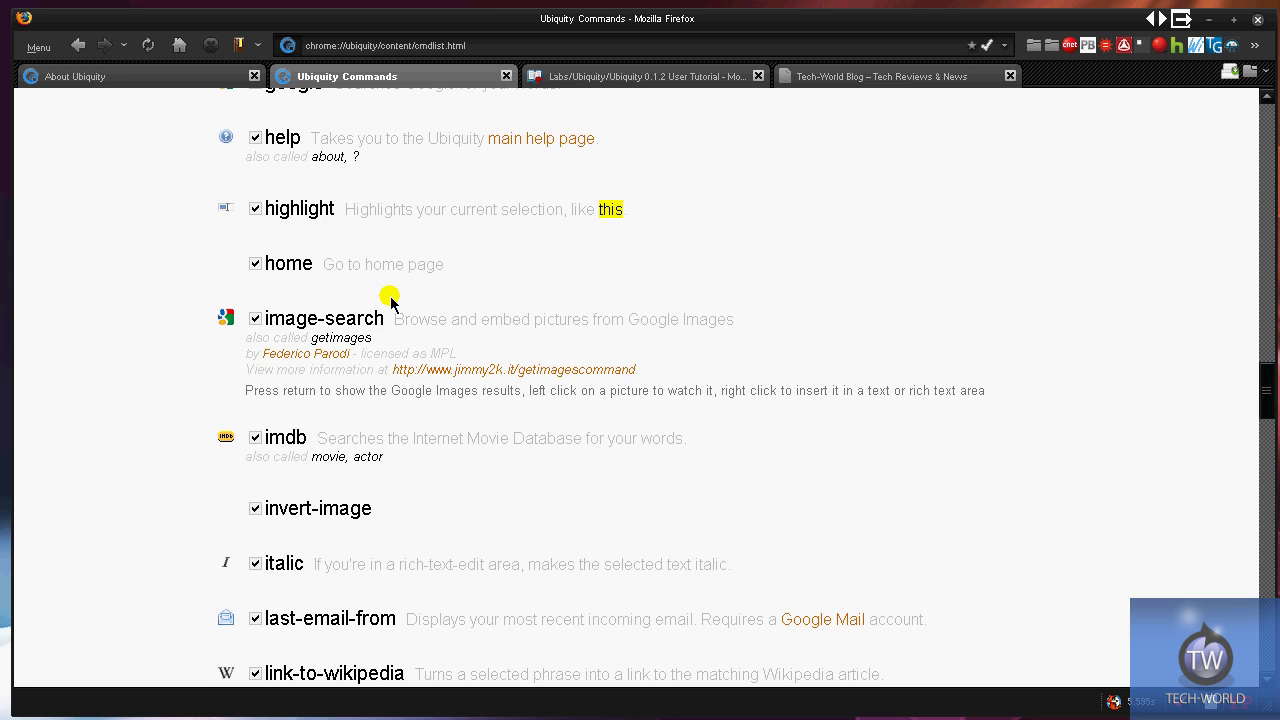
click(878, 72)
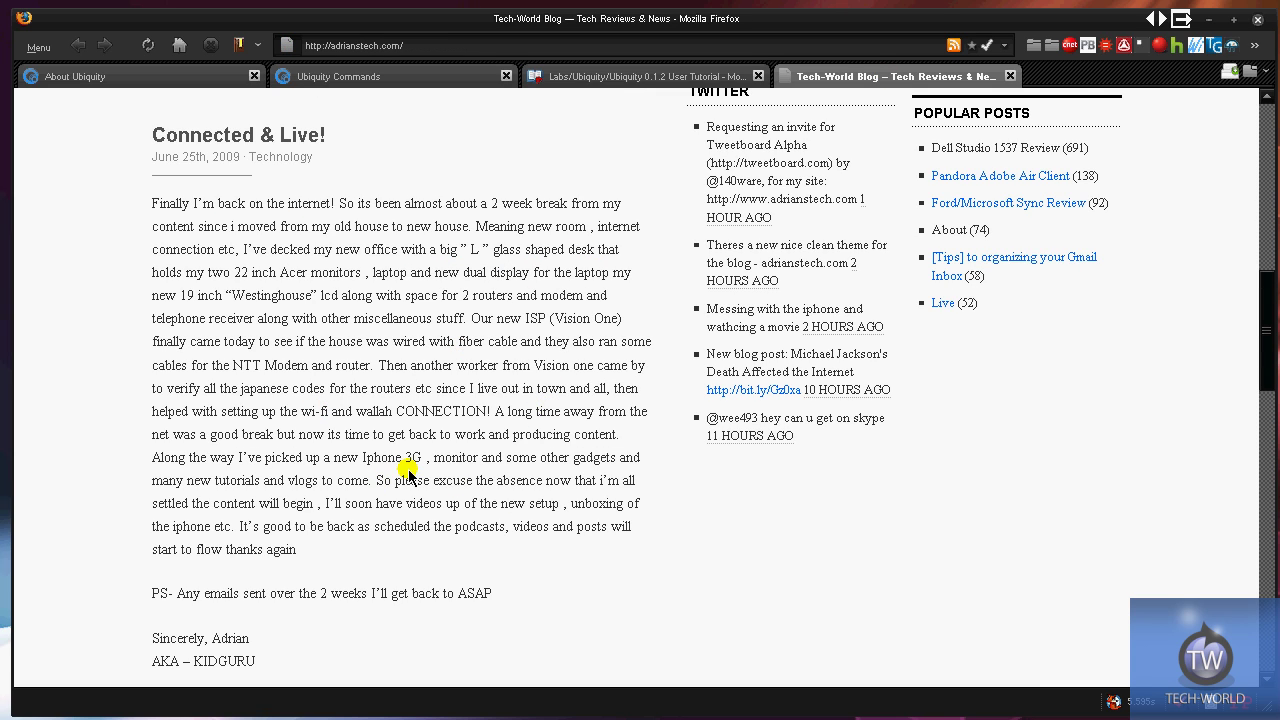
scroll(330, 400, up, 10)
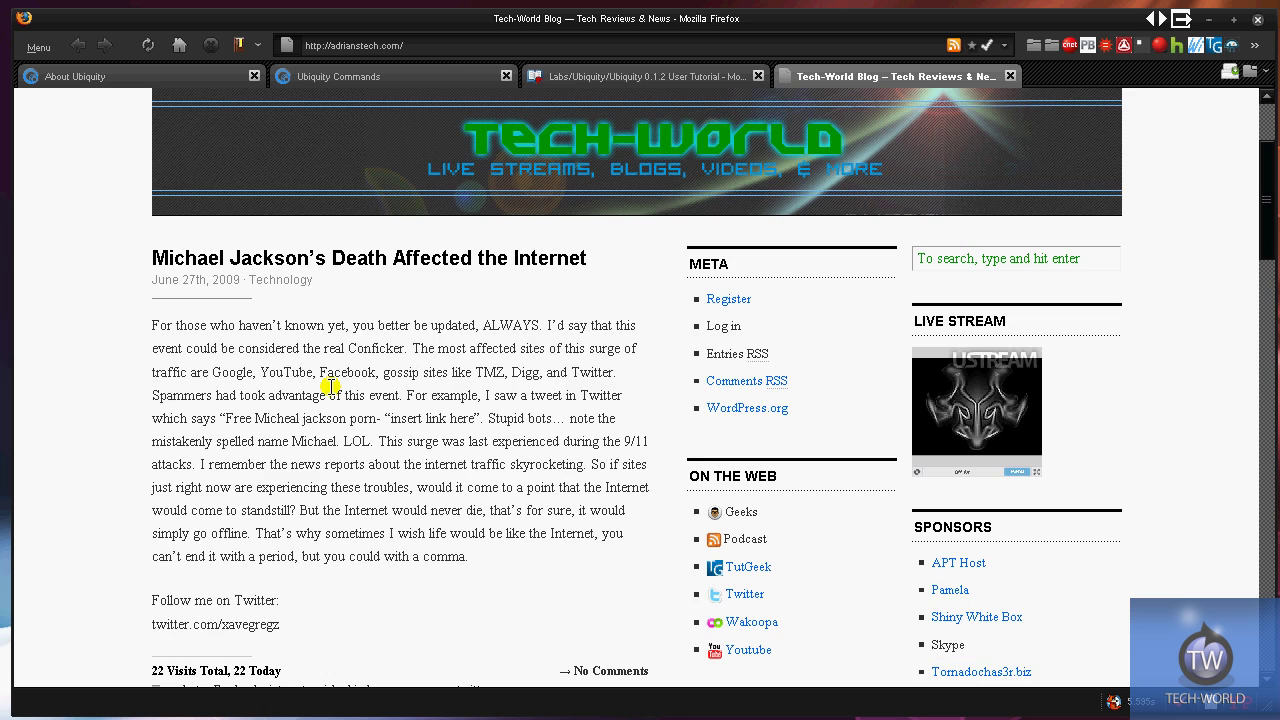
Step: Select the word TMZ and highlight it in yellow with Ubiquity's highlight command
double_click(490, 372)
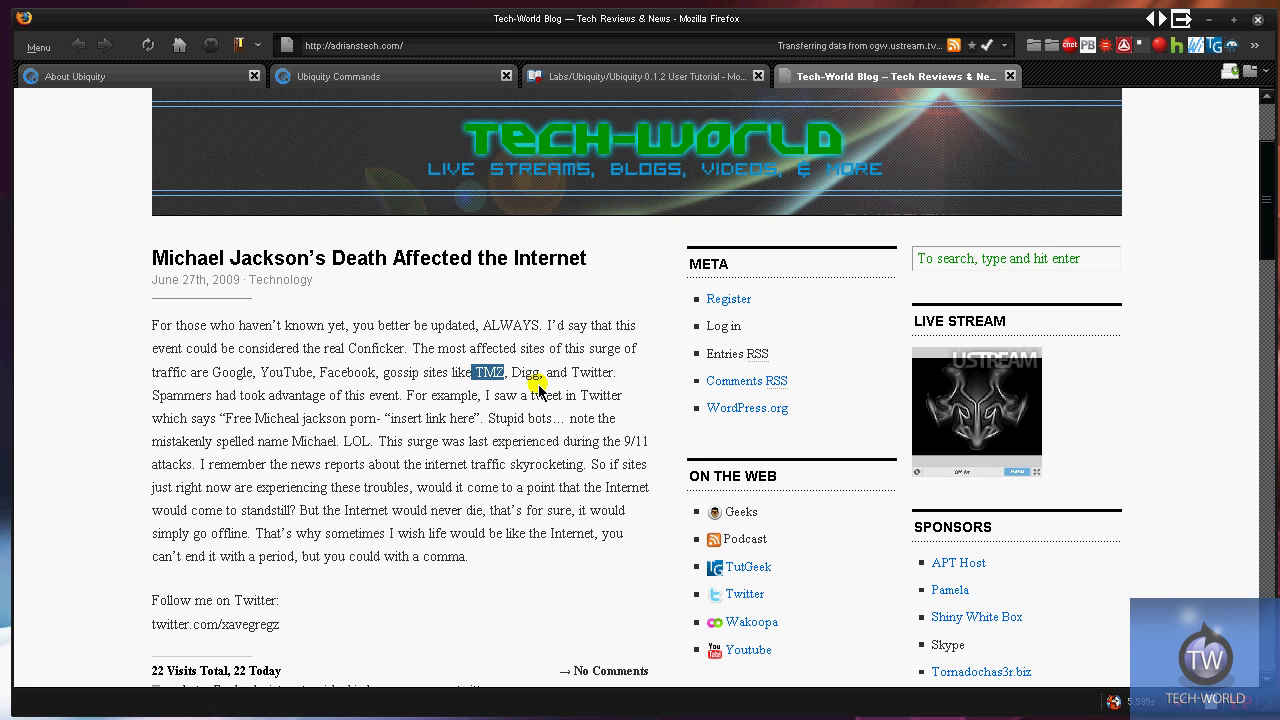
key(ctrl+space)
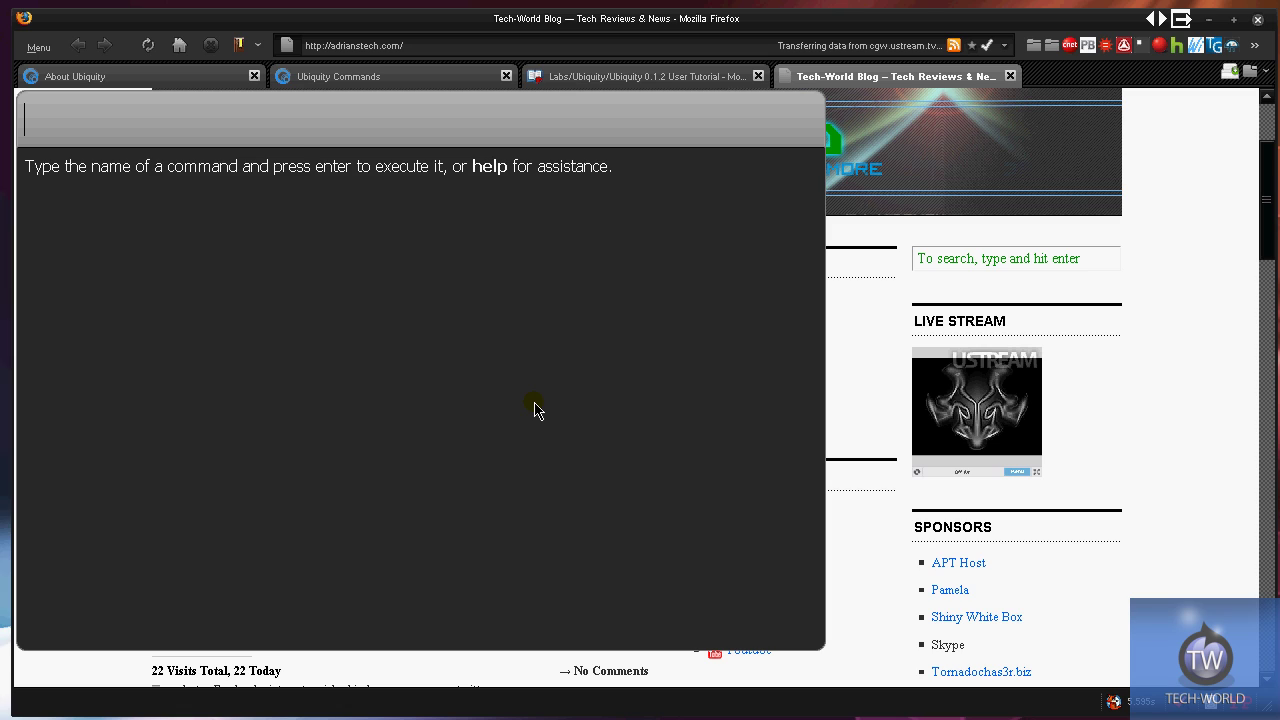
text(highlight)
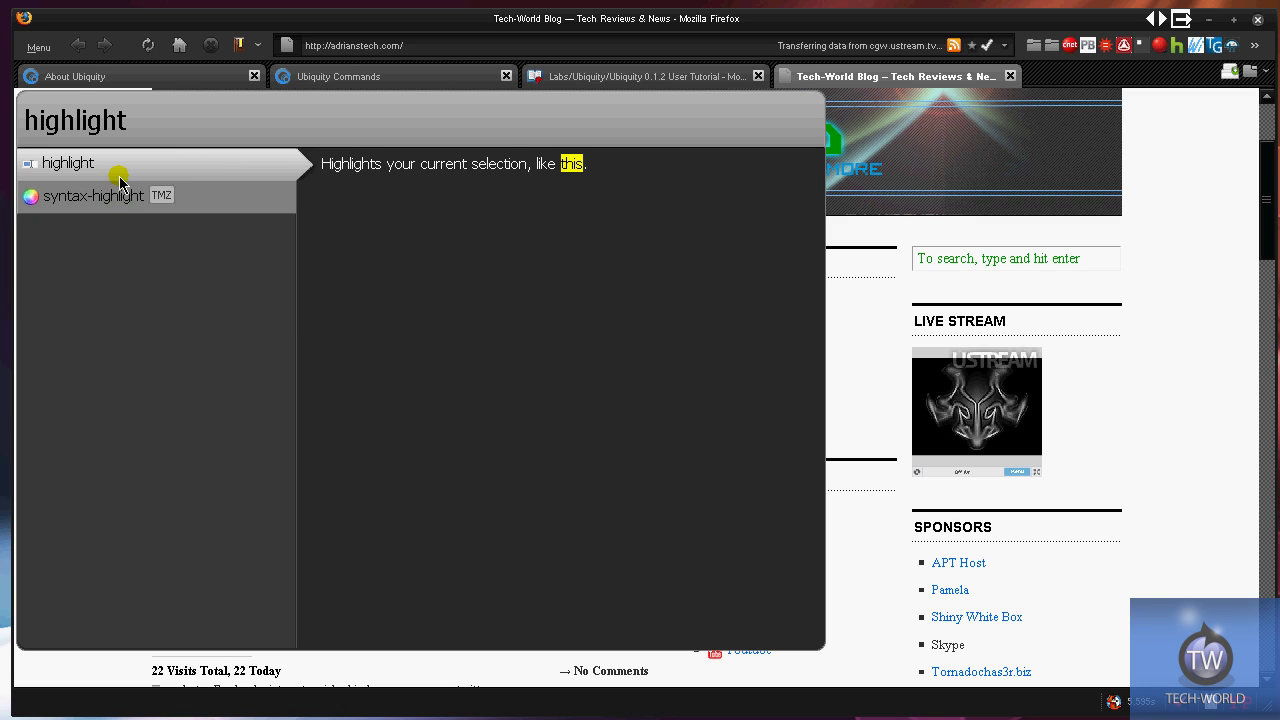
click(257, 166)
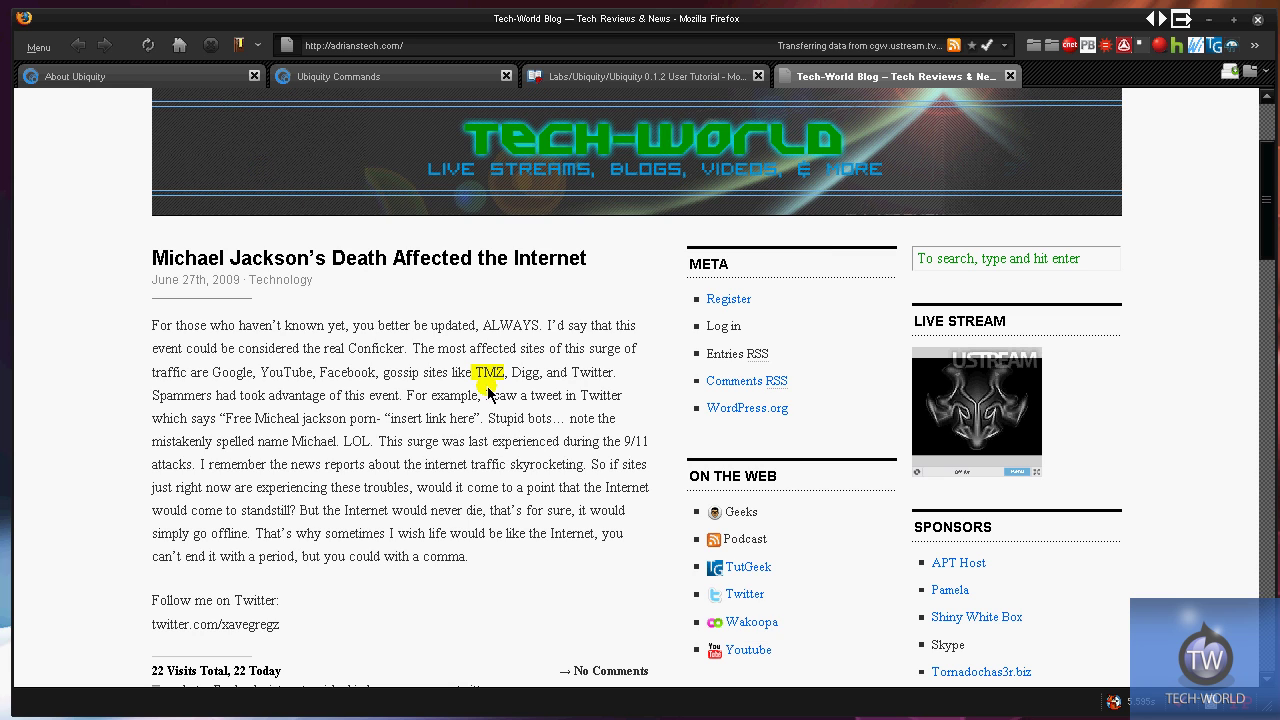
scroll(509, 369, down, 5)
scroll(510, 368, up, 5)
Step: Look over the Ubiquity Commands list of installed commands
click(441, 77)
scroll(470, 480, down, 10)
scroll(482, 461, down, 10)
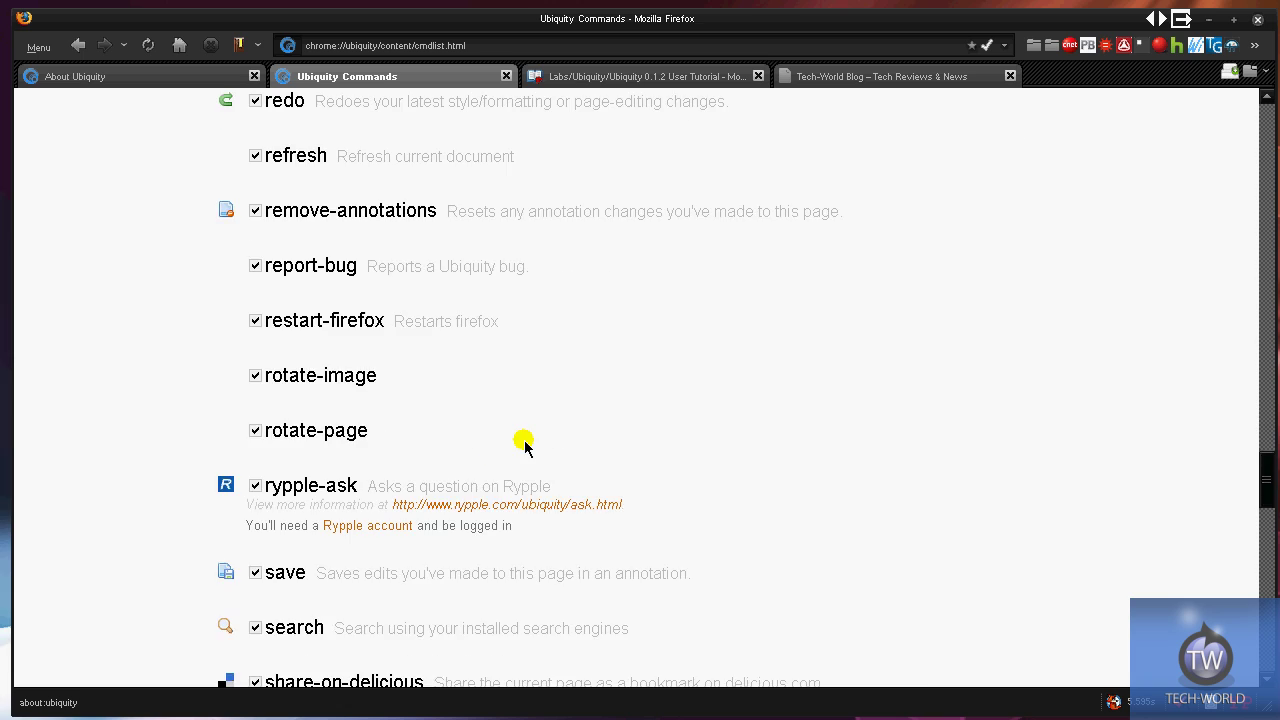
scroll(540, 435, down, 3)
scroll(550, 425, up, 15)
Step: Back on the Tech-World Blog, run the Ubiquity command 'forward 1'
click(905, 76)
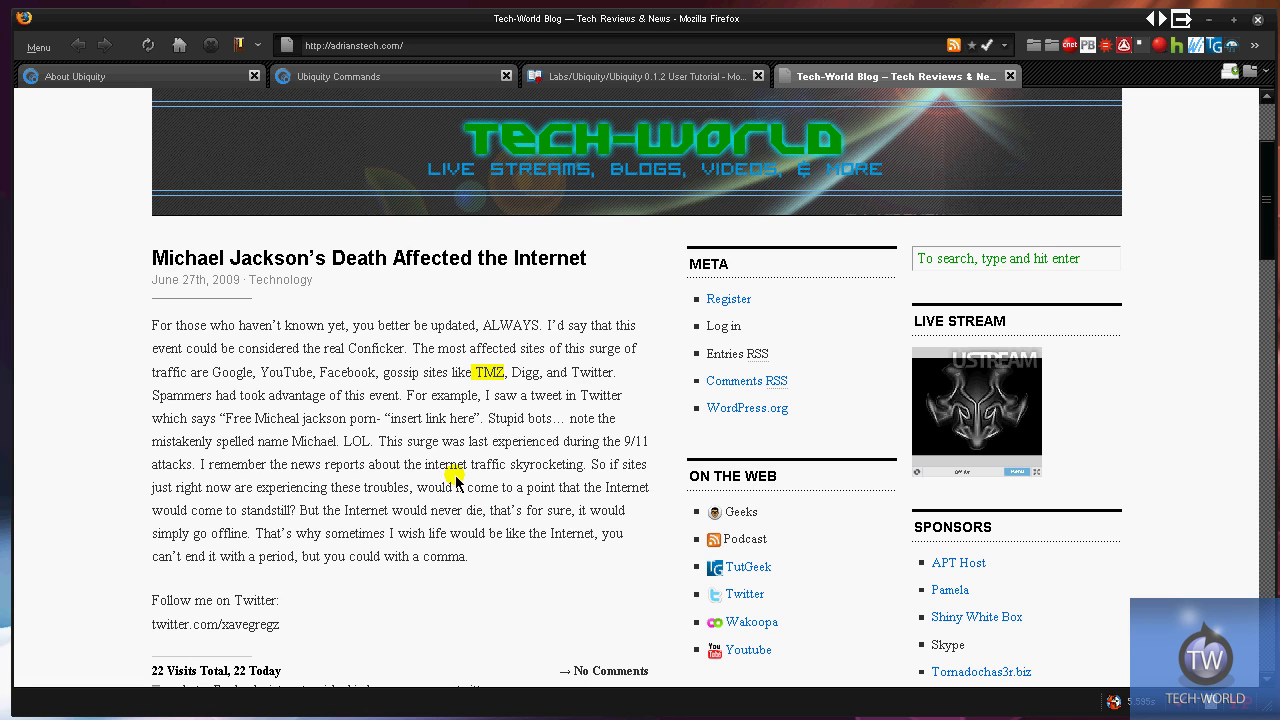
key(ctrl+space)
text(highlight)
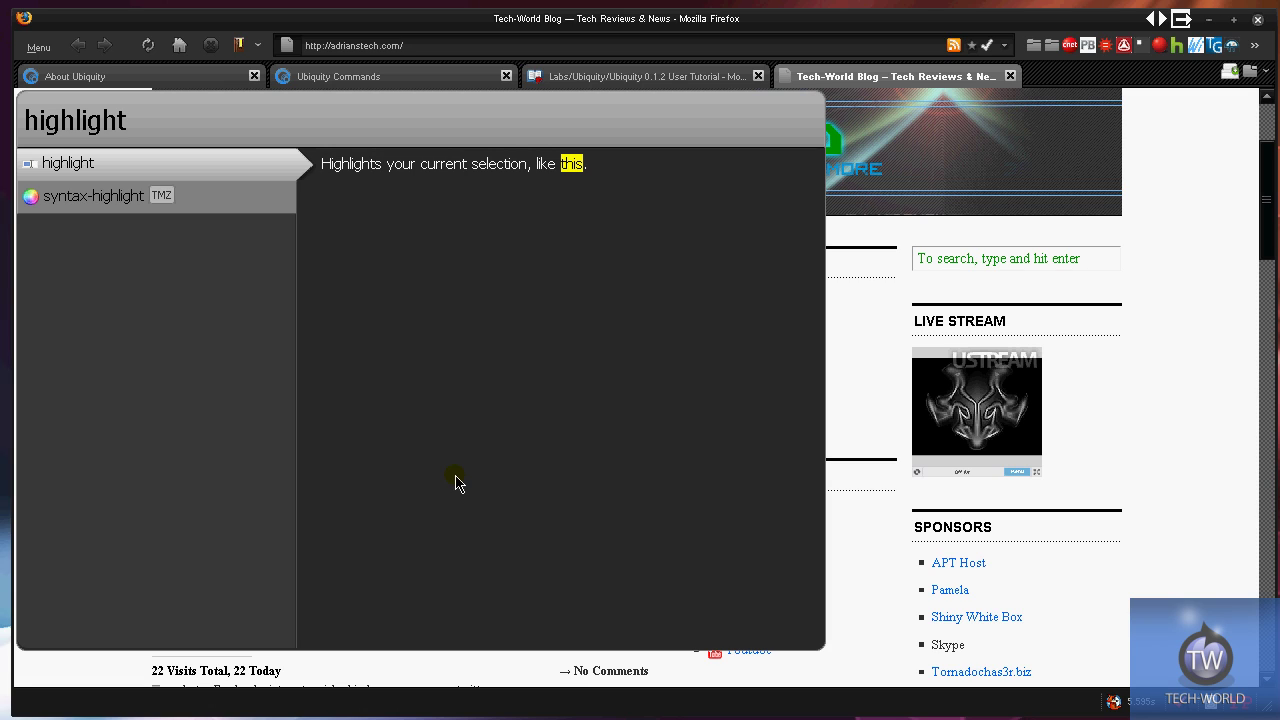
key(ctrl+a)
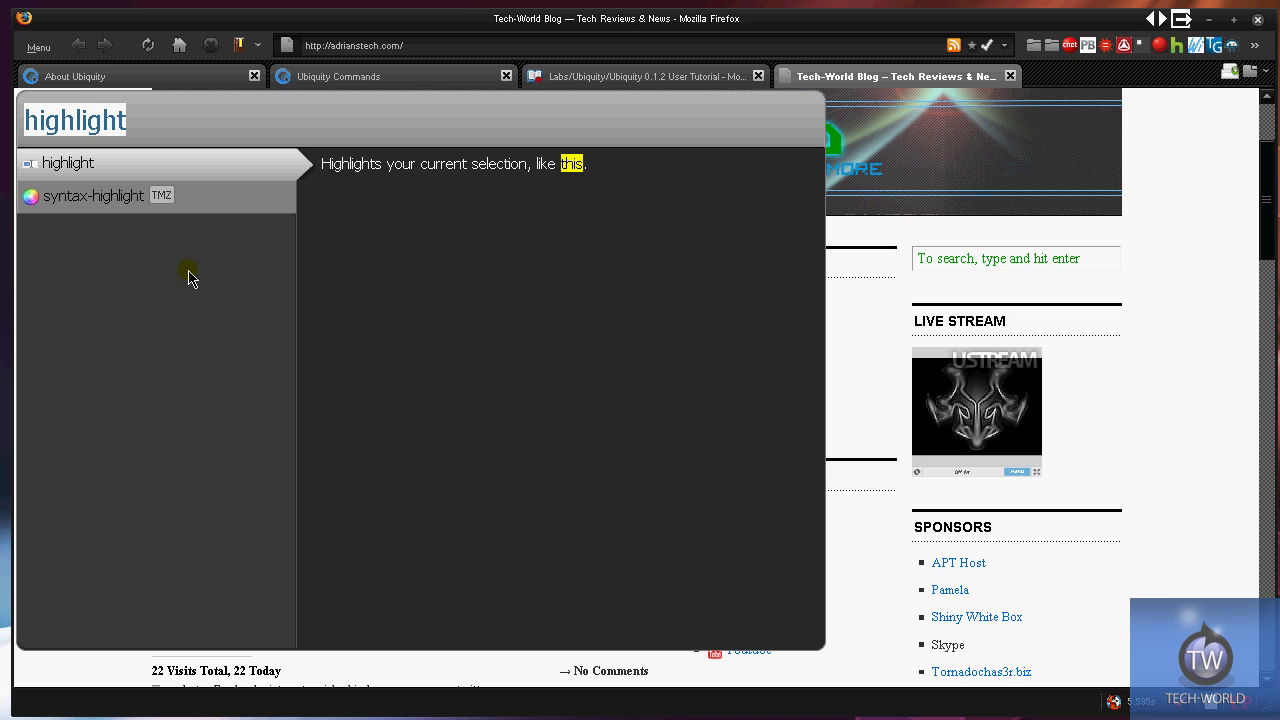
text(forward)
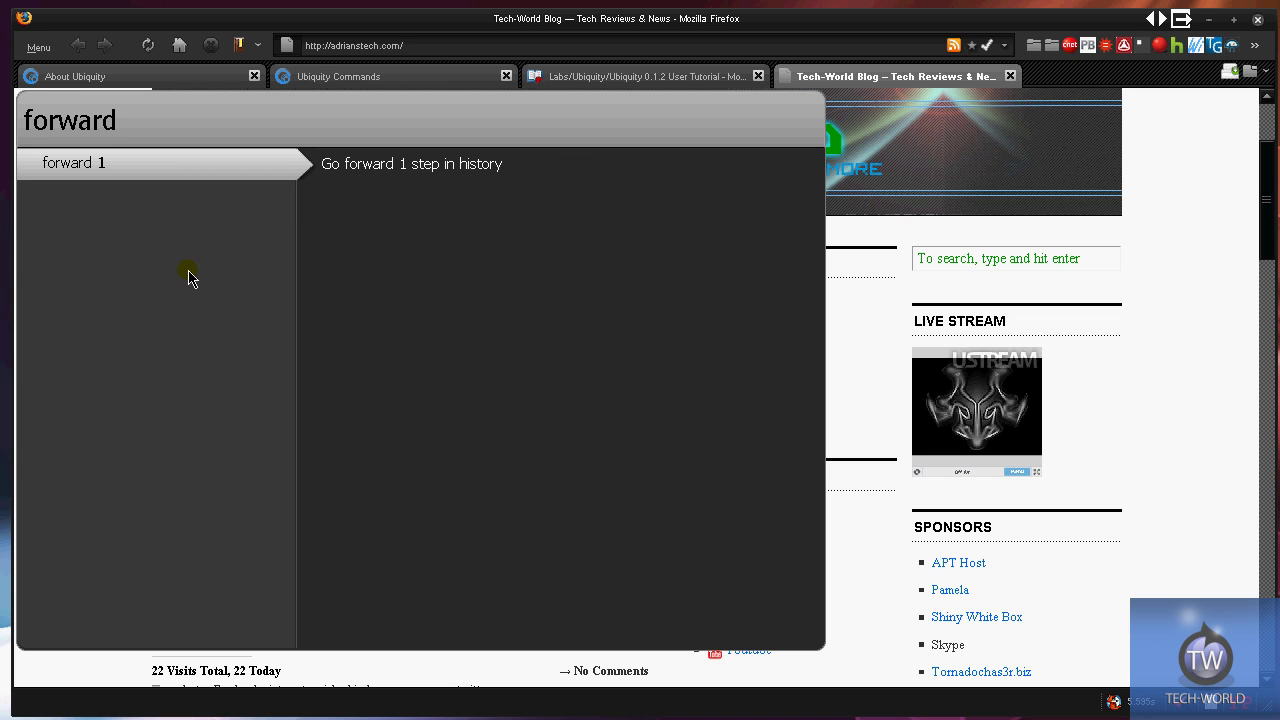
text( 1)
key(Return)
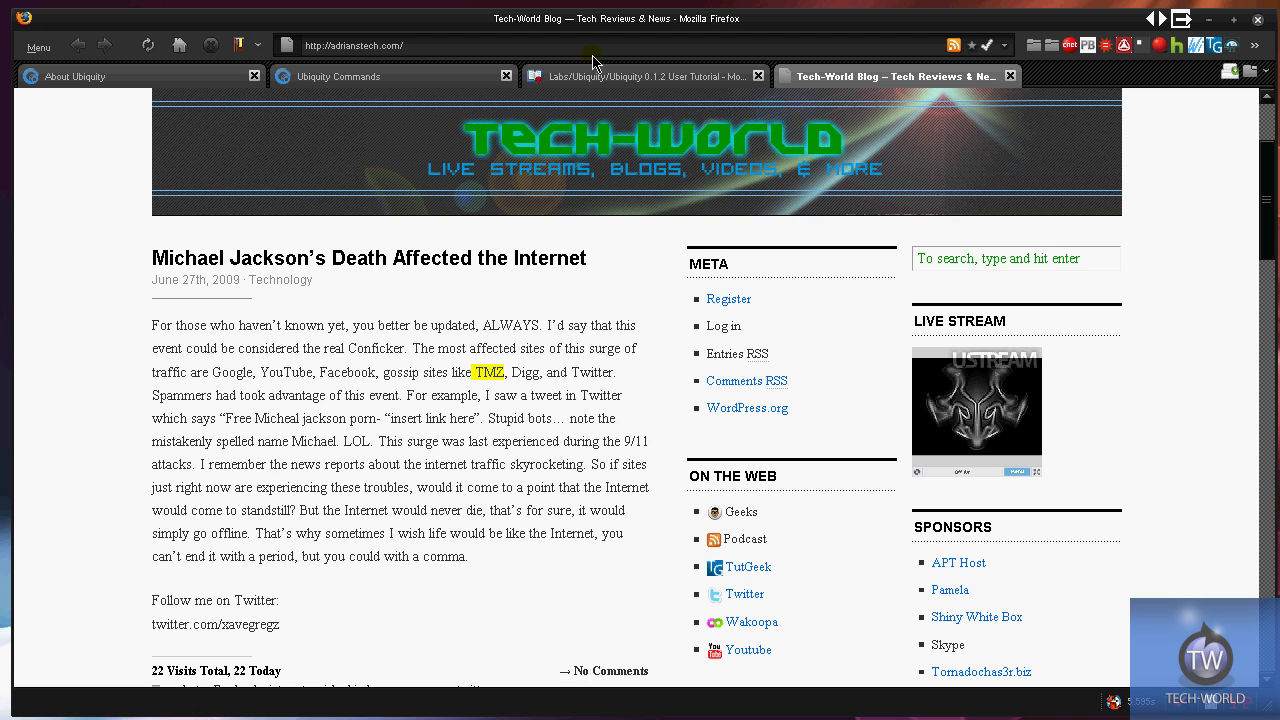
Step: Enter google.com in the address bar to load the iGoogle page in this tab
click(752, 46)
text(goo)
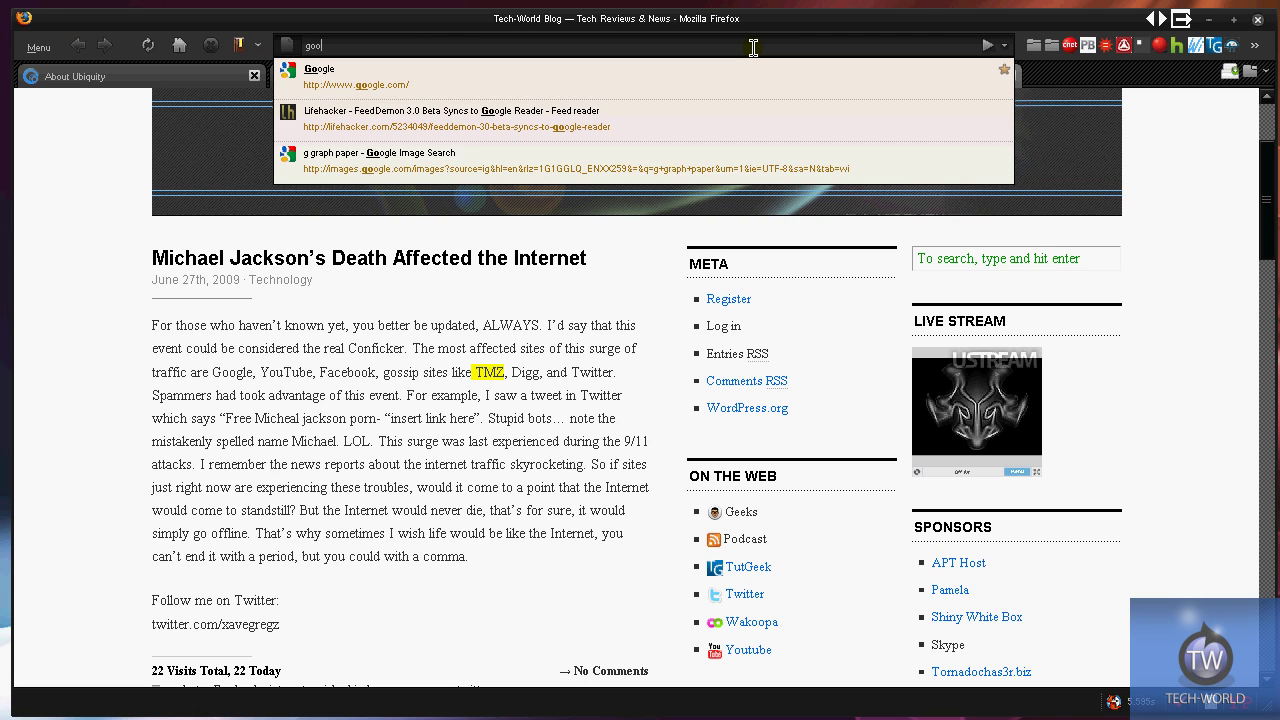
text(gle.com)
key(Return)
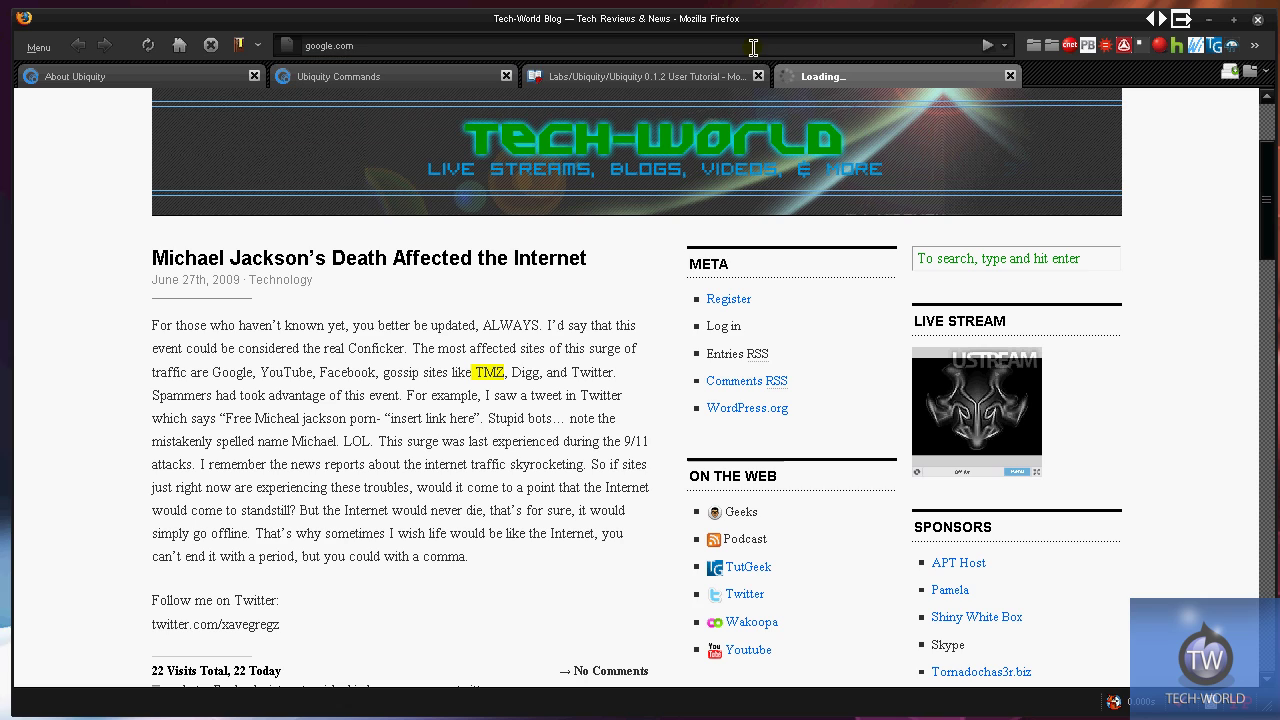
click(448, 42)
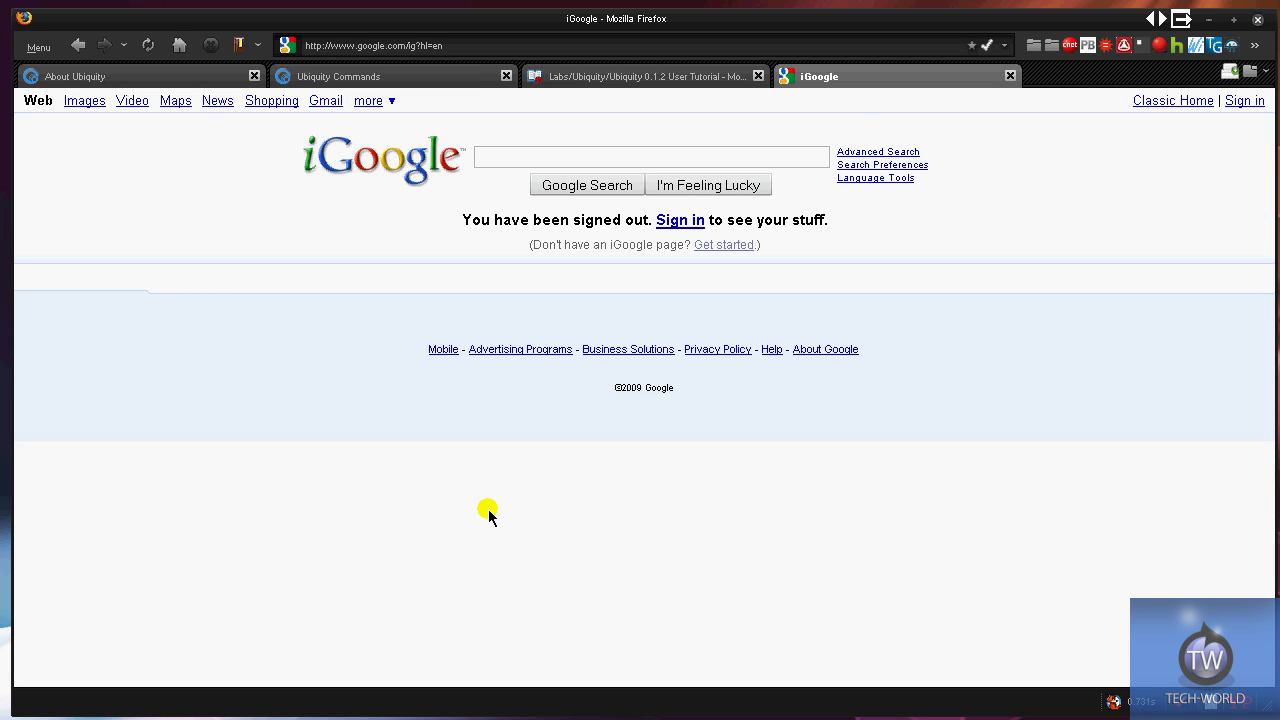
Step: Replace 'forward 1' with 'back 1' in Ubiquity to return to the Tech-World Blog
key(ctrl+space)
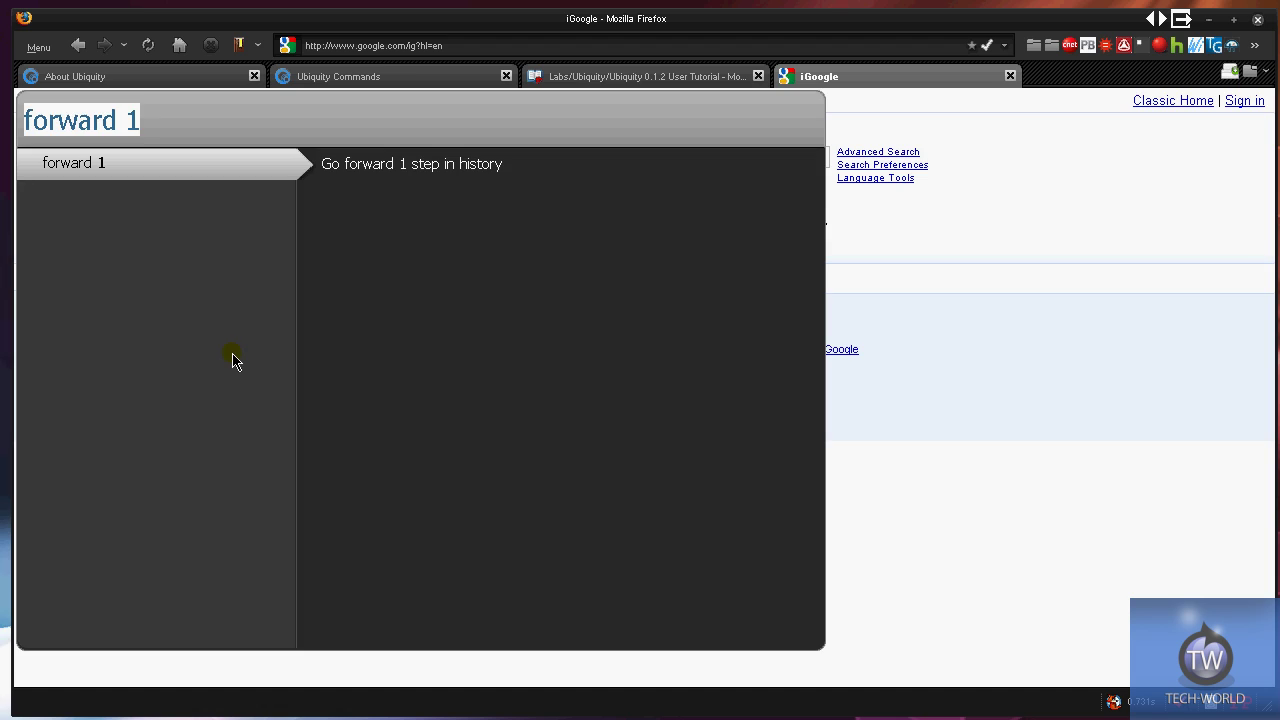
key(Right)
key(BackSpace)
key(BackSpace)
key(BackSpace)
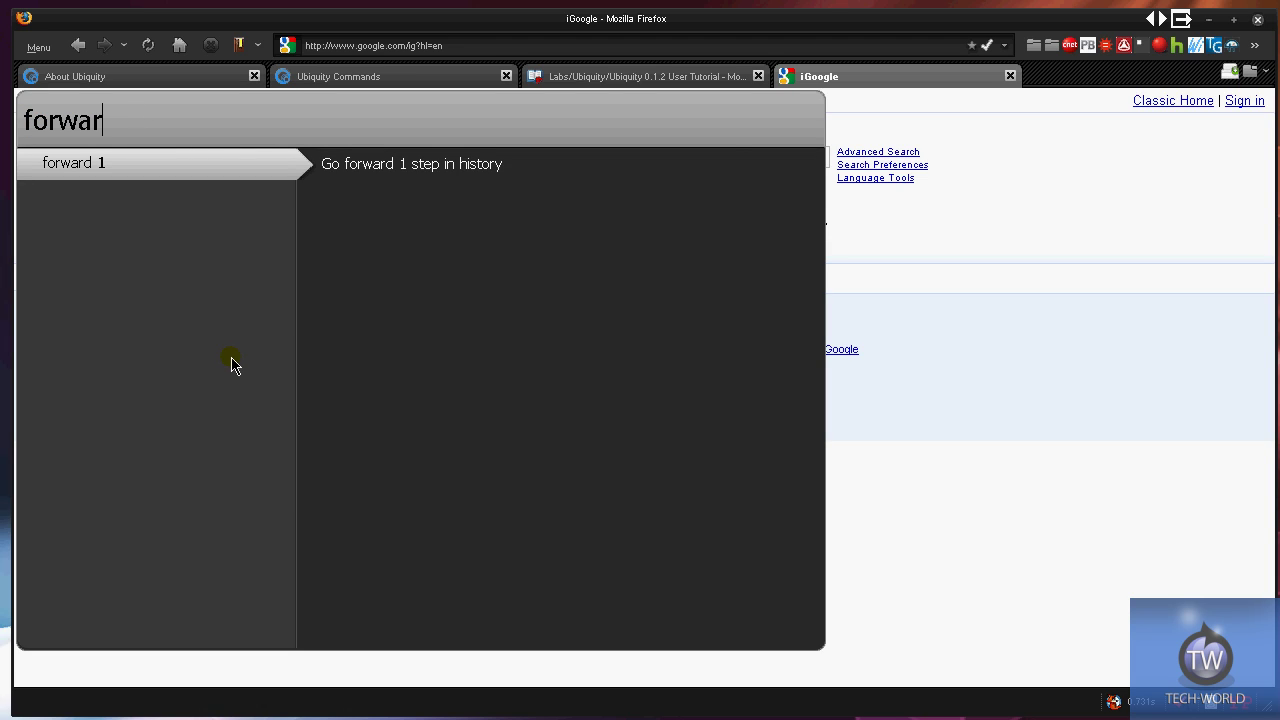
key(BackSpace)
key(BackSpace)
key(BackSpace)
key(BackSpace)
key(BackSpace)
key(BackSpace)
text(back)
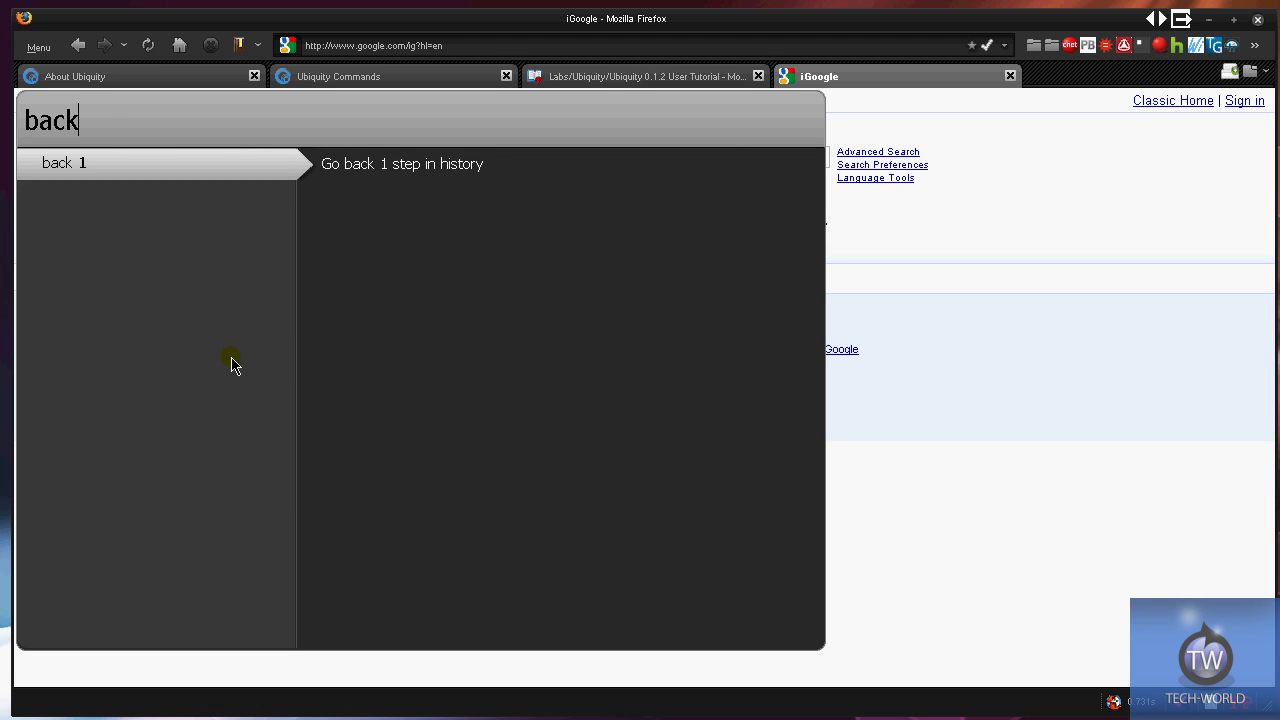
text(ward)
key(BackSpace)
key(BackSpace)
key(BackSpace)
key(BackSpace)
key(BackSpace)
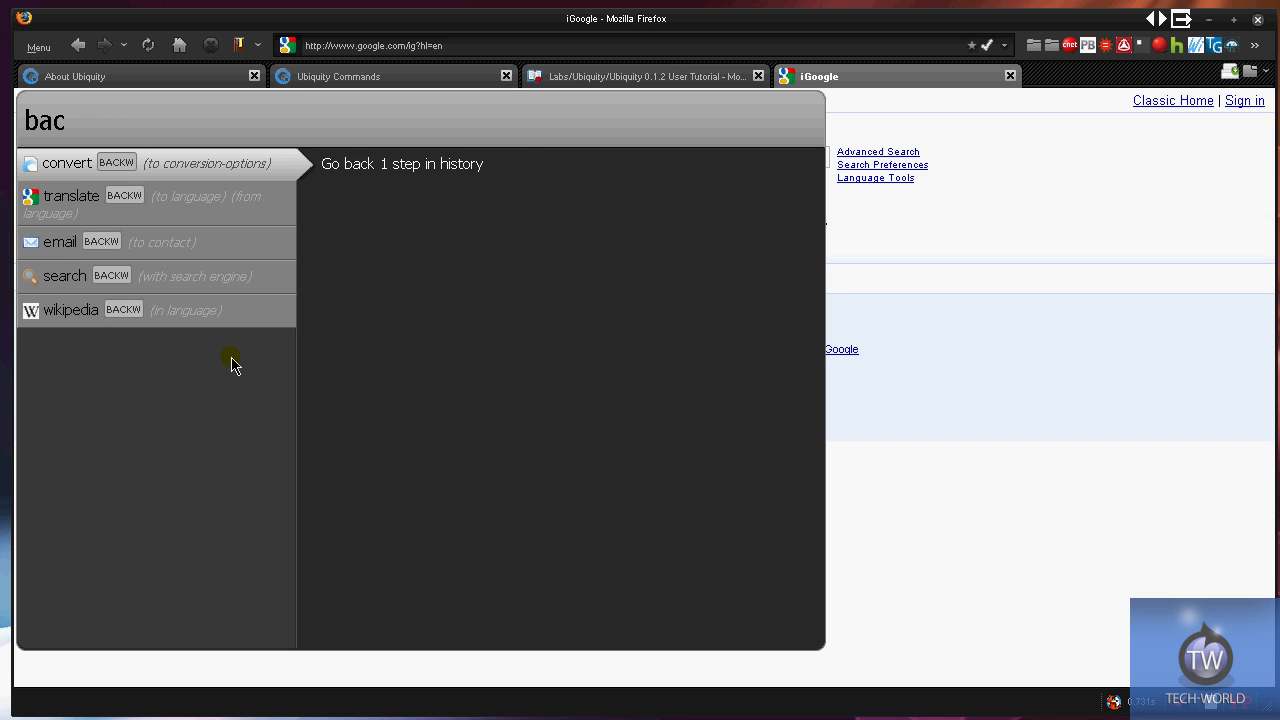
text(k 1)
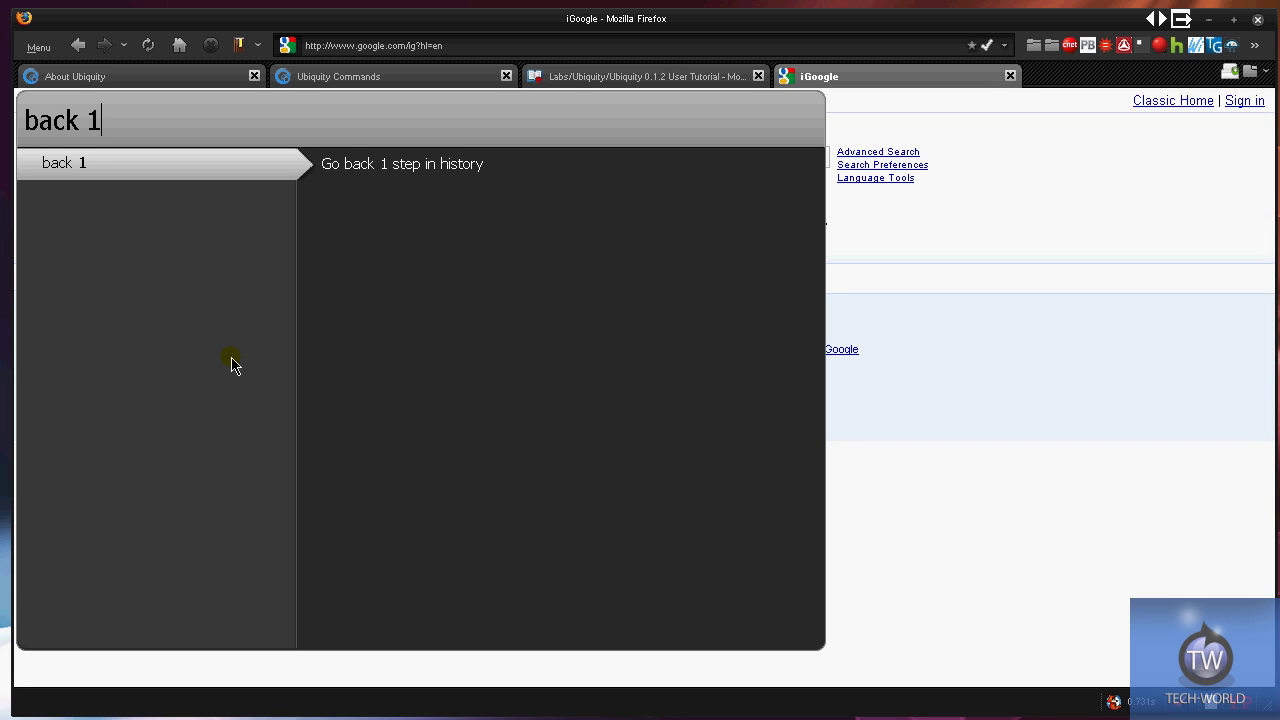
key(Return)
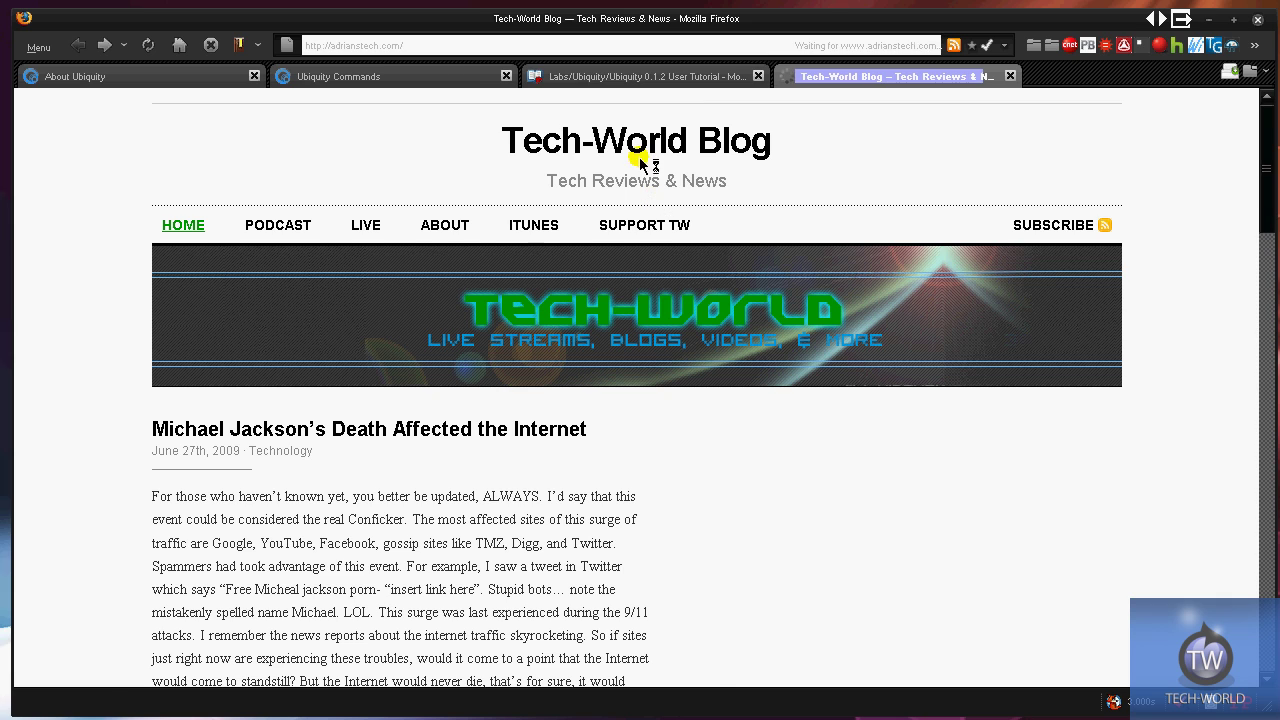
Step: Glance at the tutorial and command list, dismiss the Flash error, and return to the blog
click(540, 78)
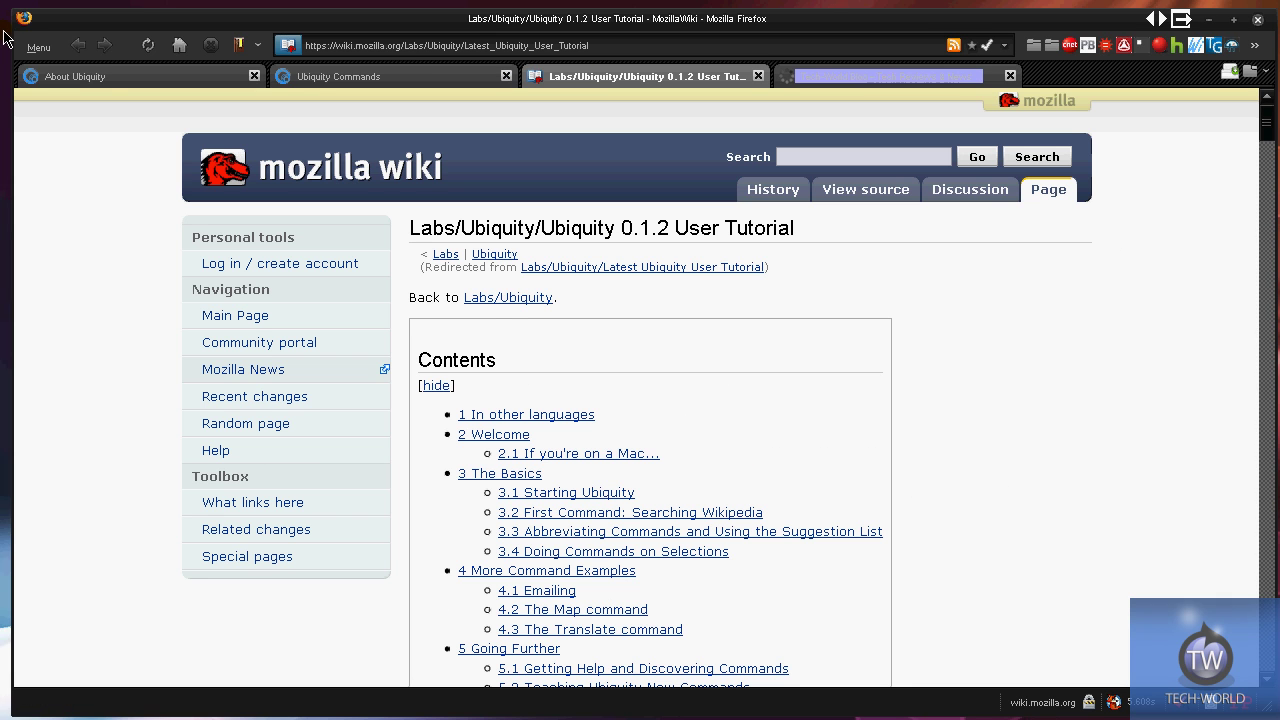
scroll(486, 331, down, 3)
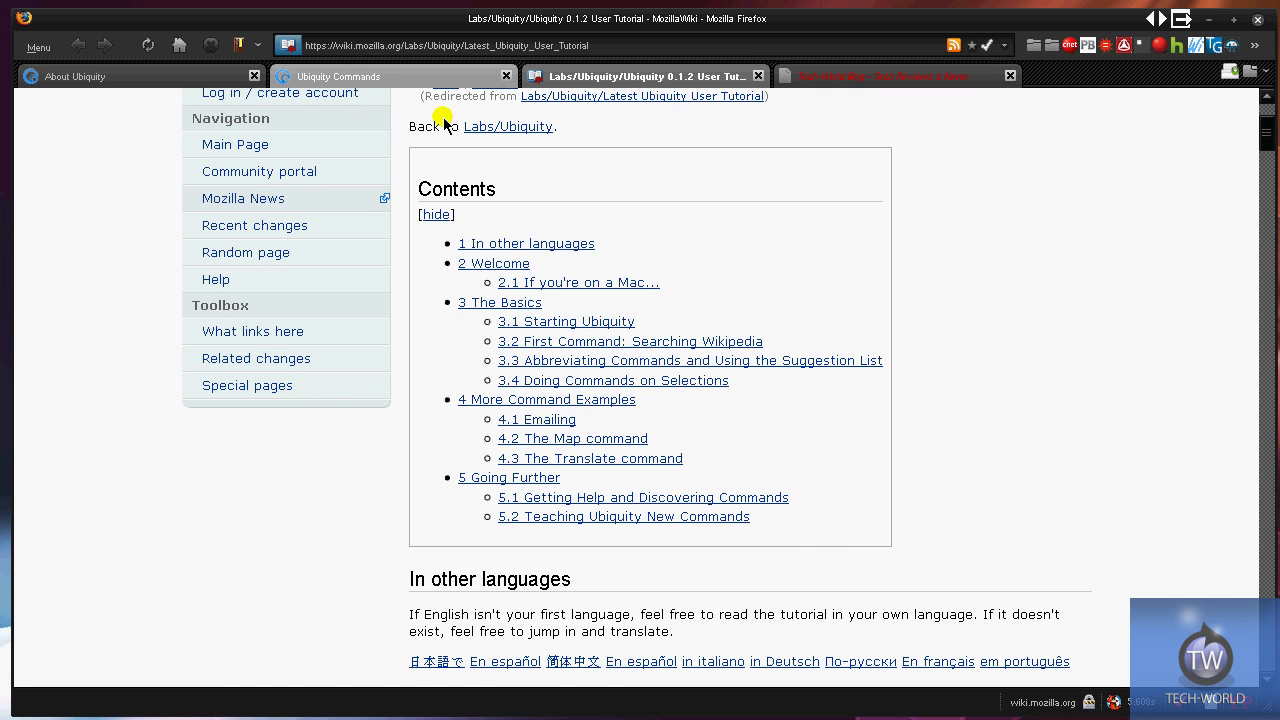
click(414, 78)
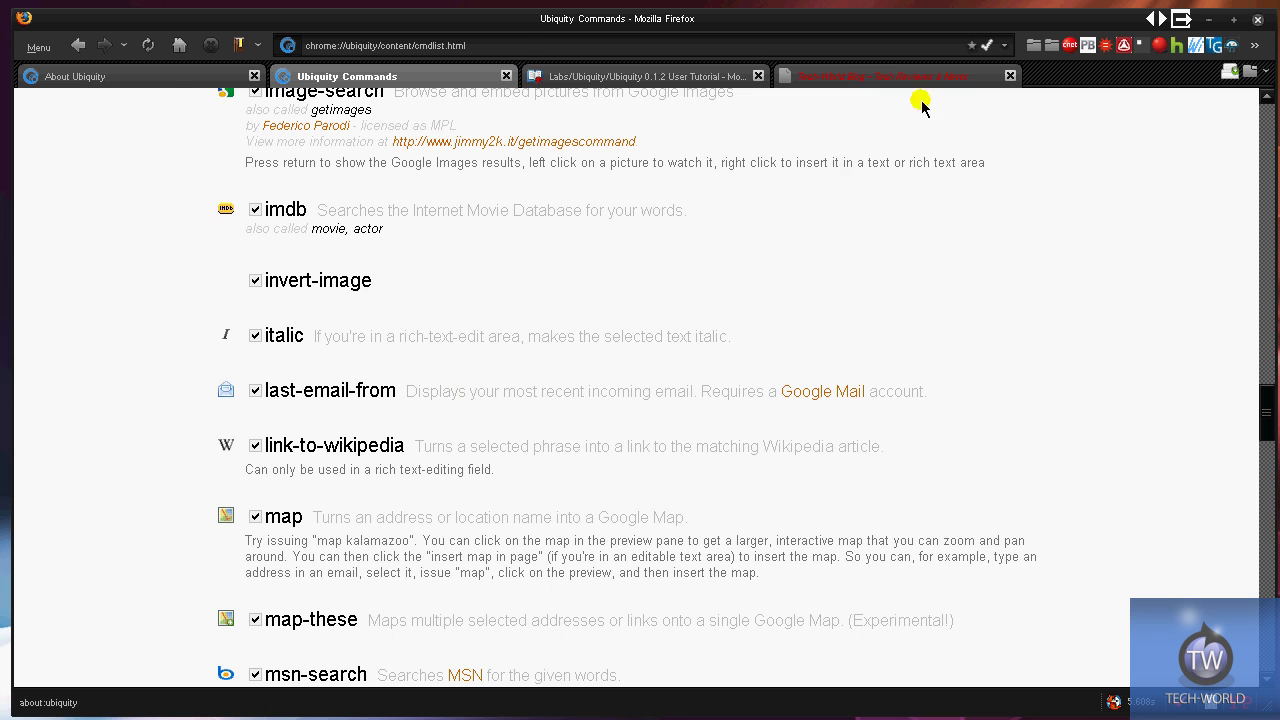
click(493, 292)
click(840, 77)
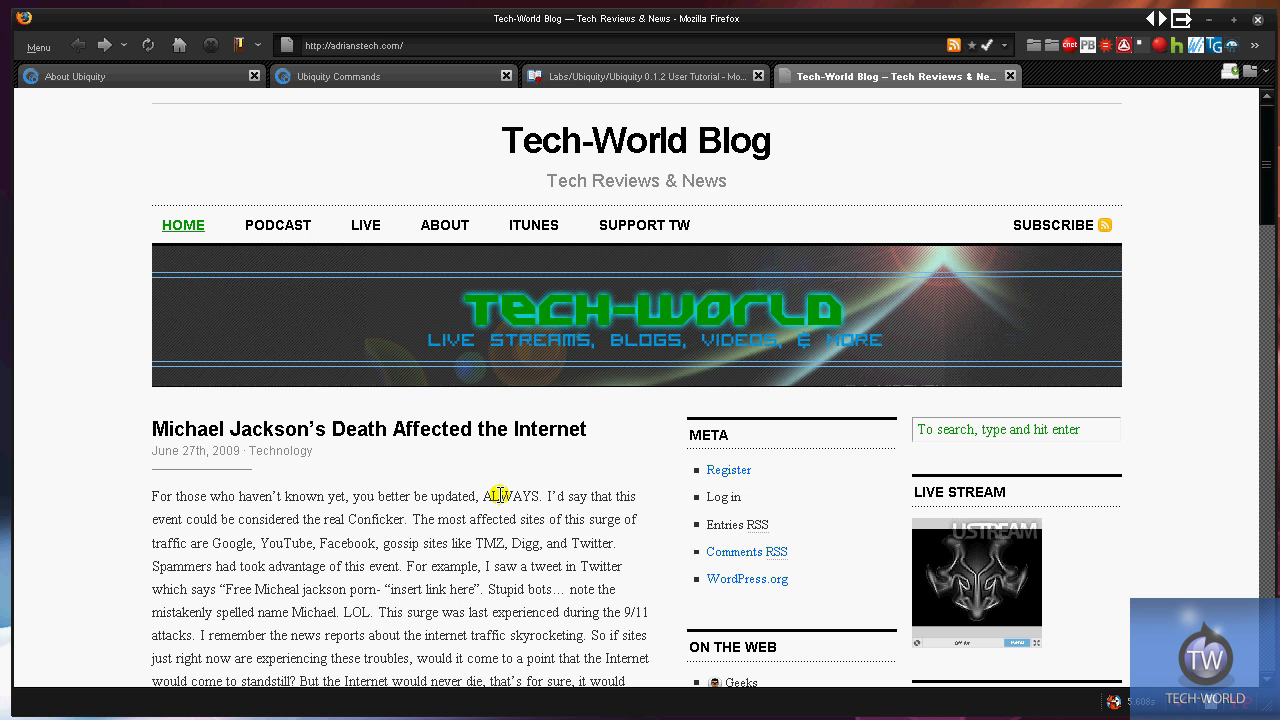
Step: Preview Wikipedia results for 'wiki tmz', then enter 'email' to list the email command suggestions
key(ctrl+space)
text(back 1)
key(ctrl+a)
text(wi)
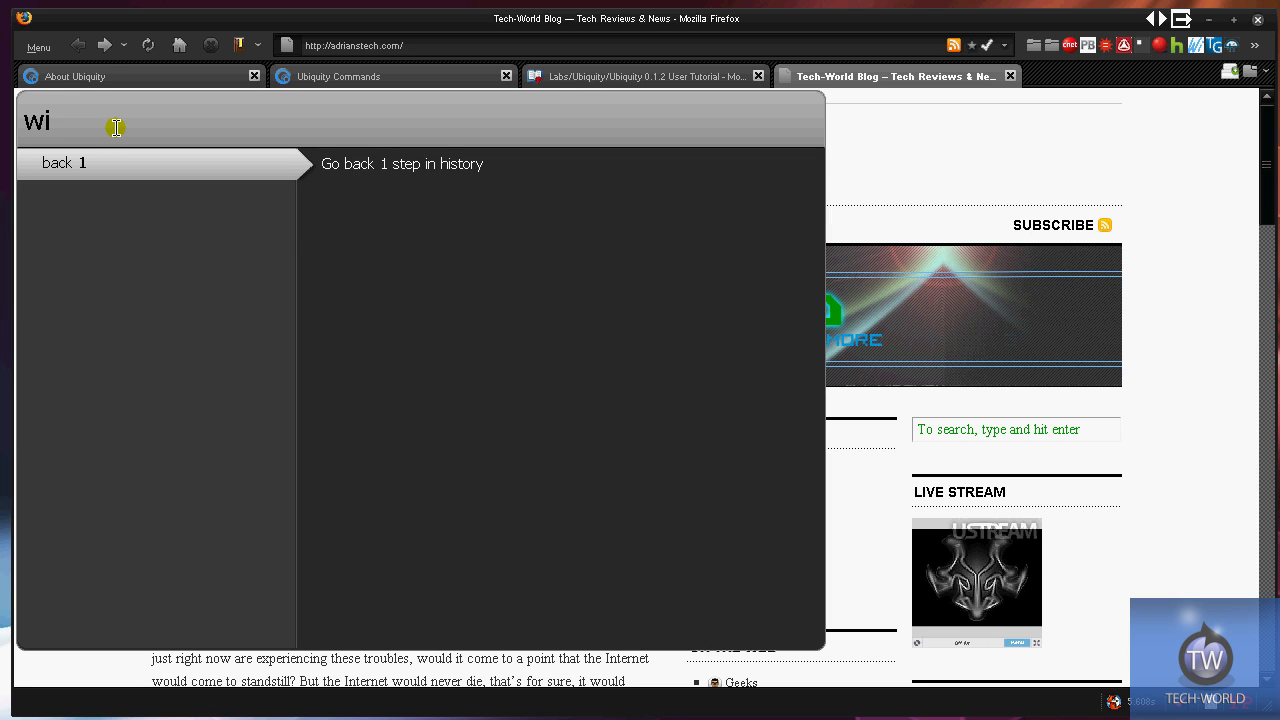
text(ki t)
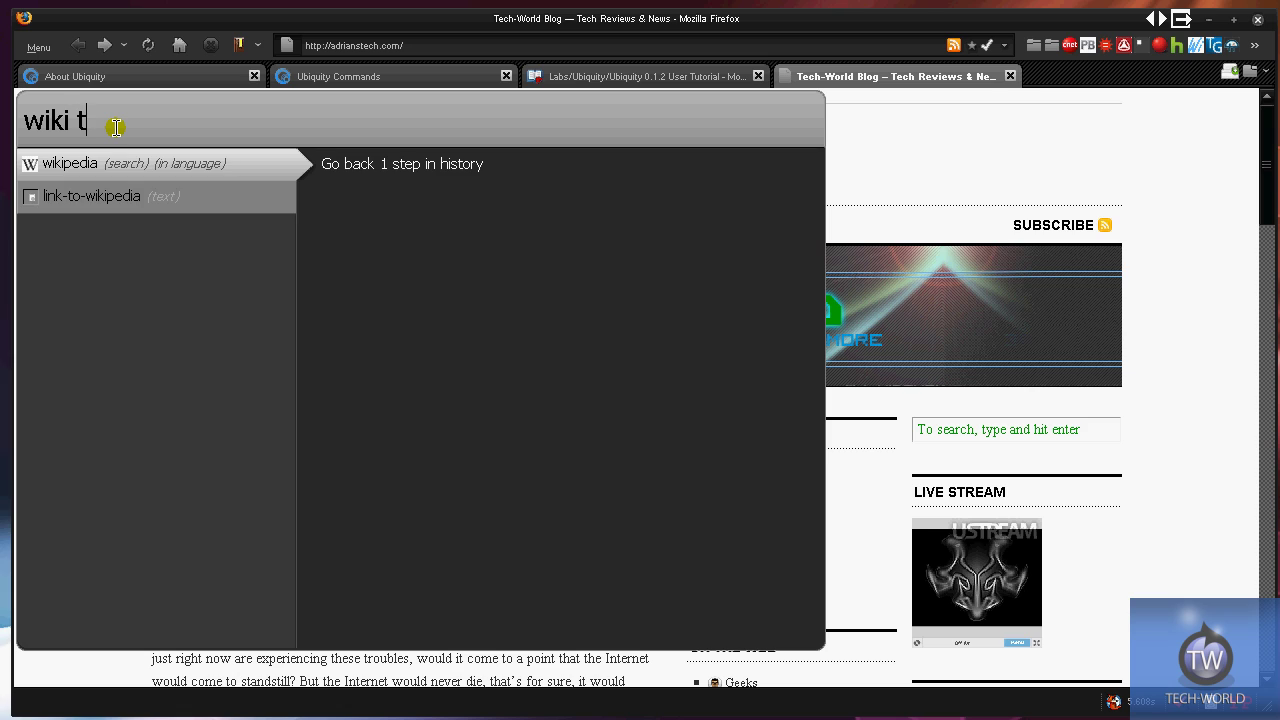
text(mz)
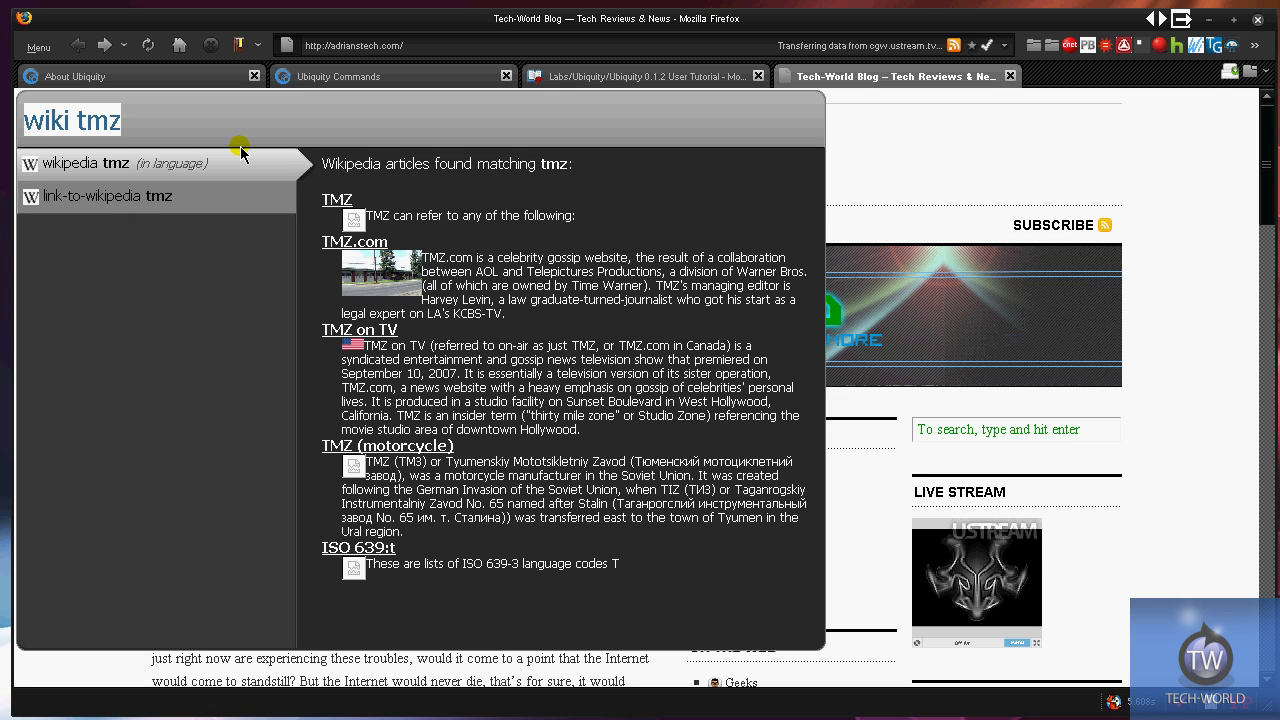
text(email)
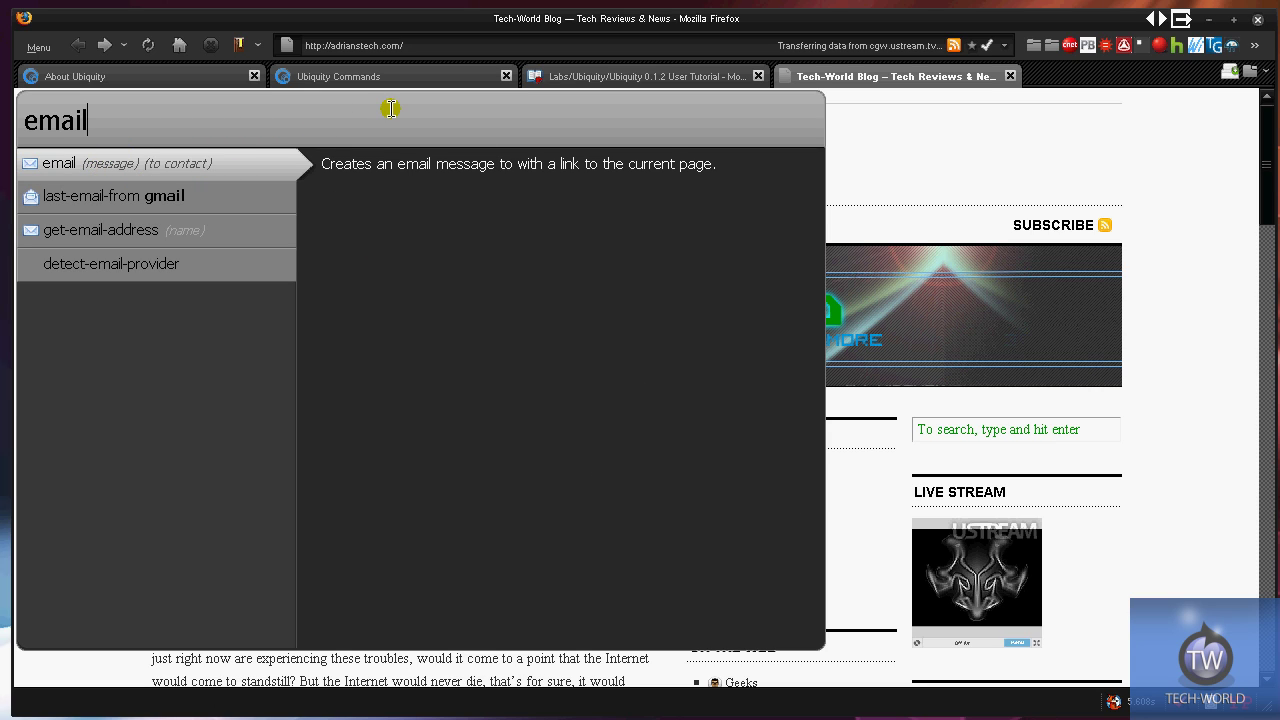
Step: Draft the twitter status 'REading my blog', trying then removing a username modifier
key(ctrl+a)
text(twitte)
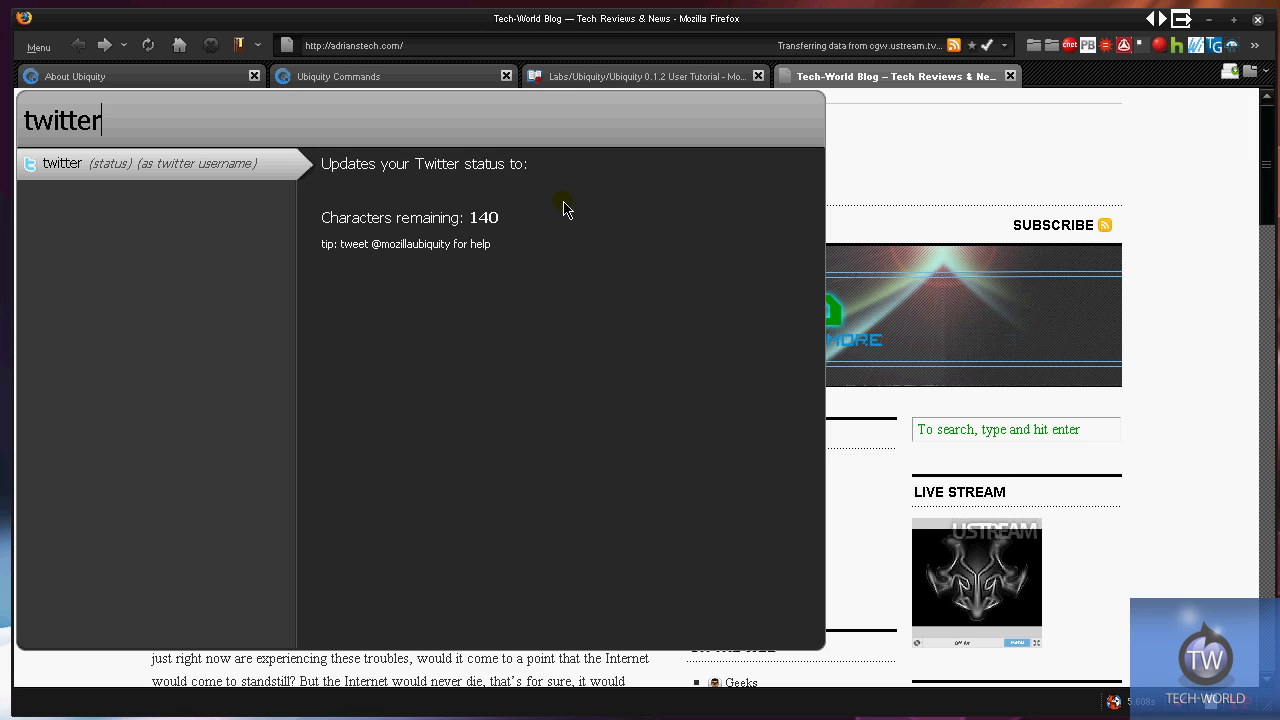
text(Reading)
key(BackSpace)
key(BackSpace)
key(BackSpace)
key(BackSpace)
key(BackSpace)
key(BackSpace)
key(BackSpace)
text(REading my blog  as)
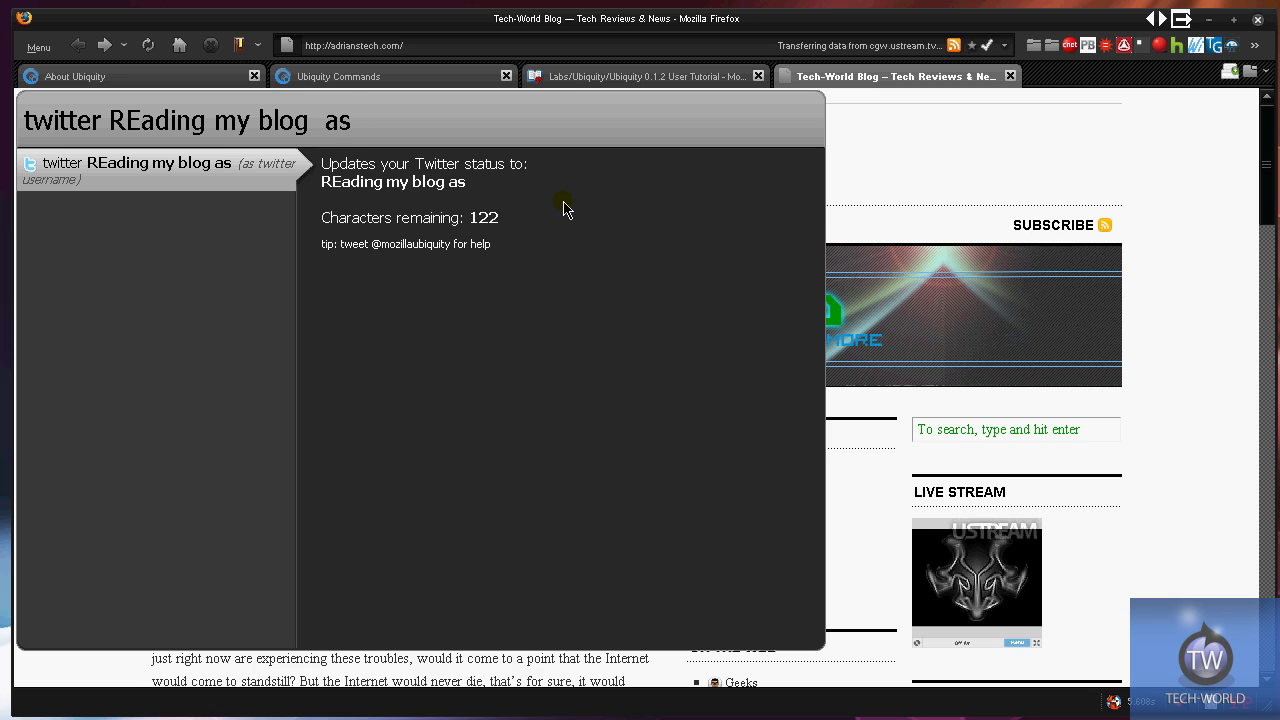
key(BackSpace)
key(BackSpace)
key(BackSpace)
key(BackSpace)
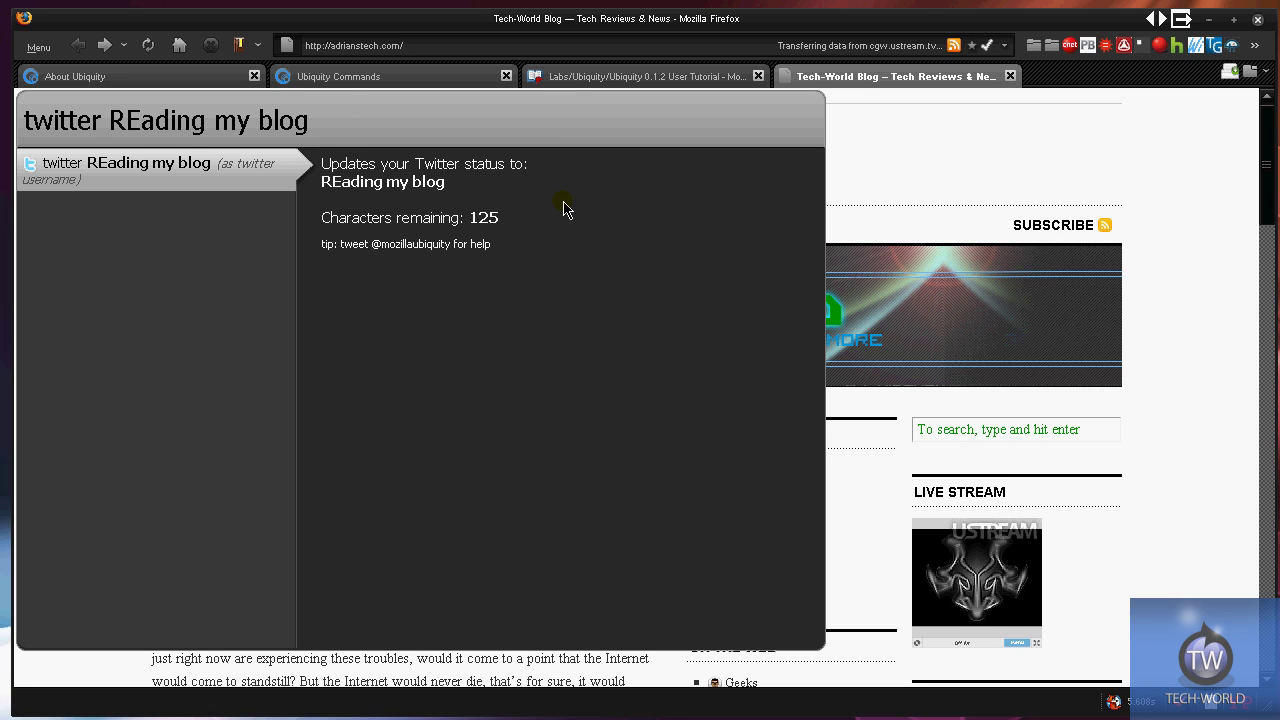
text((kidgur)
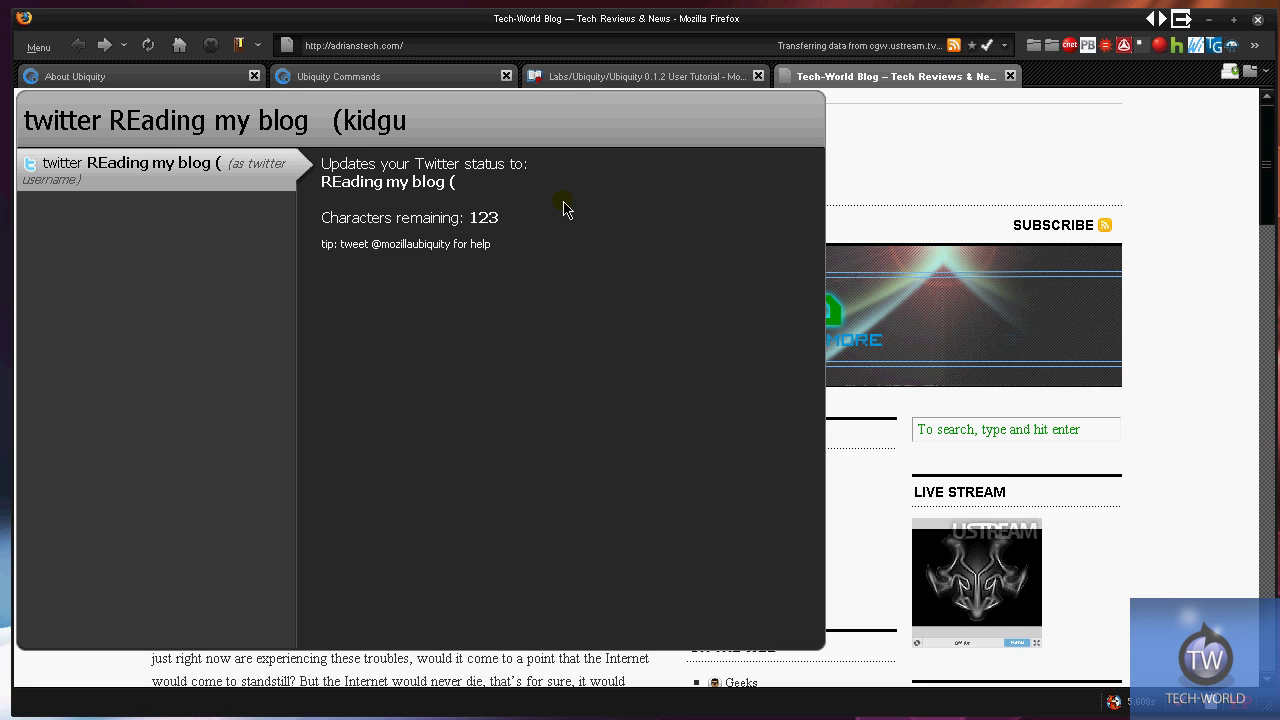
key(BackSpace)
key(BackSpace)
key(BackSpace)
key(BackSpace)
key(BackSpace)
key(BackSpace)
key(BackSpace)
key(BackSpace)
key(BackSpace)
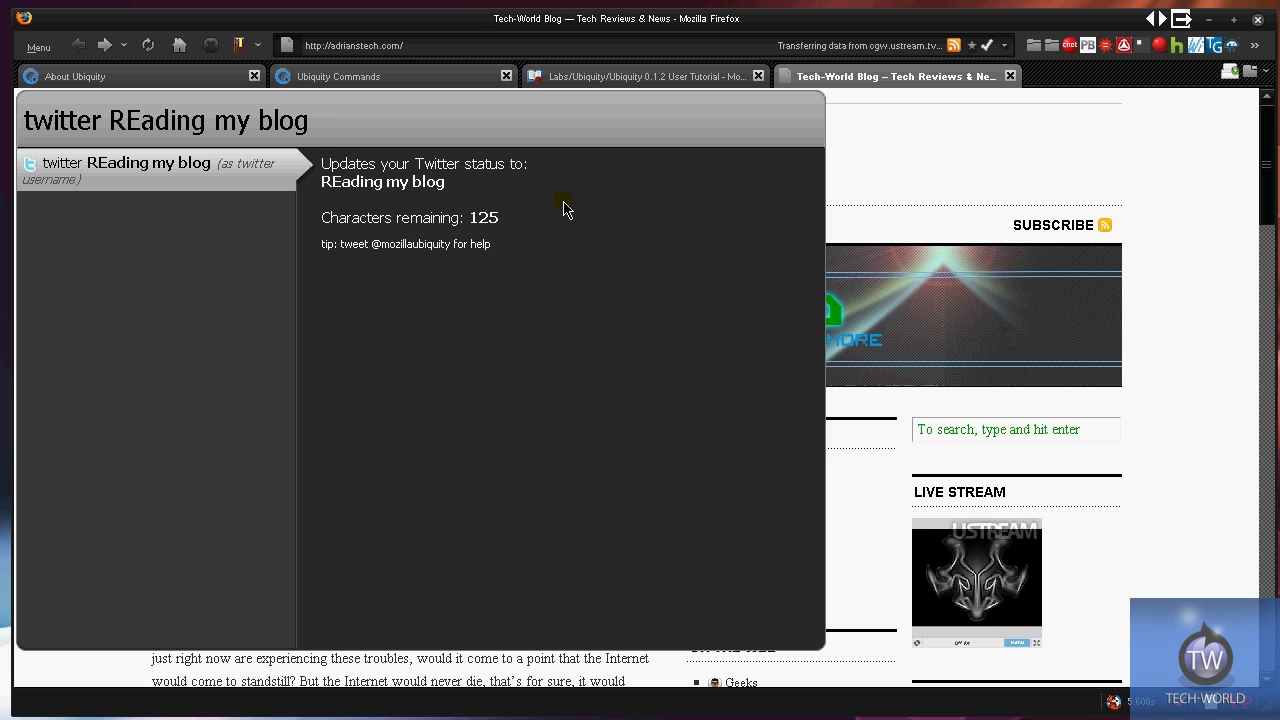
text(kidguru)
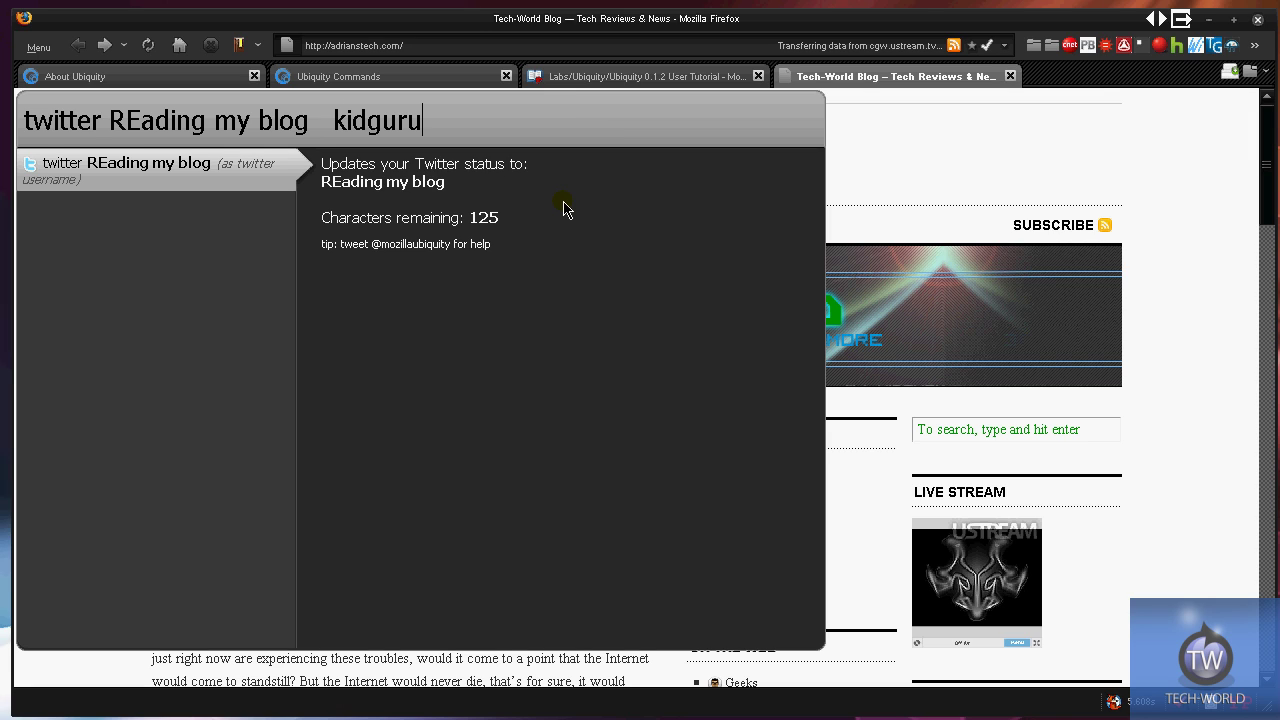
key(BackSpace)
key(BackSpace)
key(BackSpace)
key(BackSpace)
key(BackSpace)
key(BackSpace)
key(BackSpace)
key(BackSpace)
key(BackSpace)
key(BackSpace)
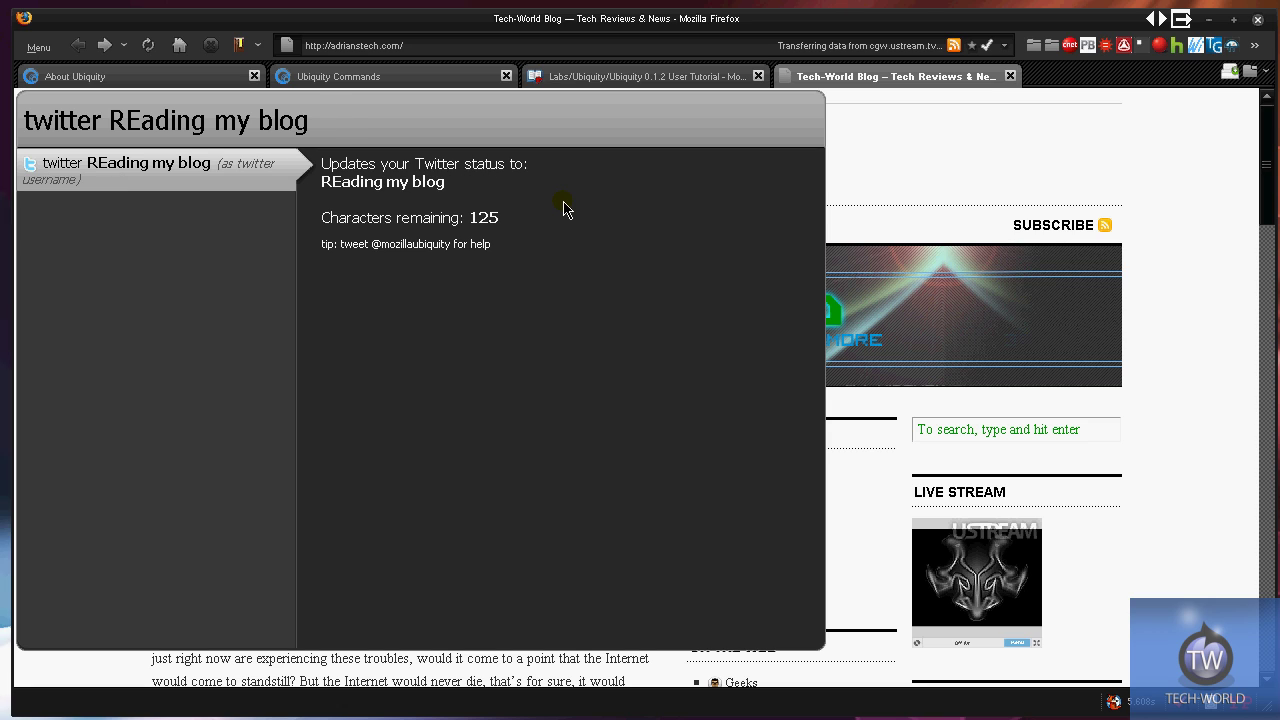
text(as)
key(BackSpace)
key(BackSpace)
key(BackSpace)
key(BackSpace)
key(BackSpace)
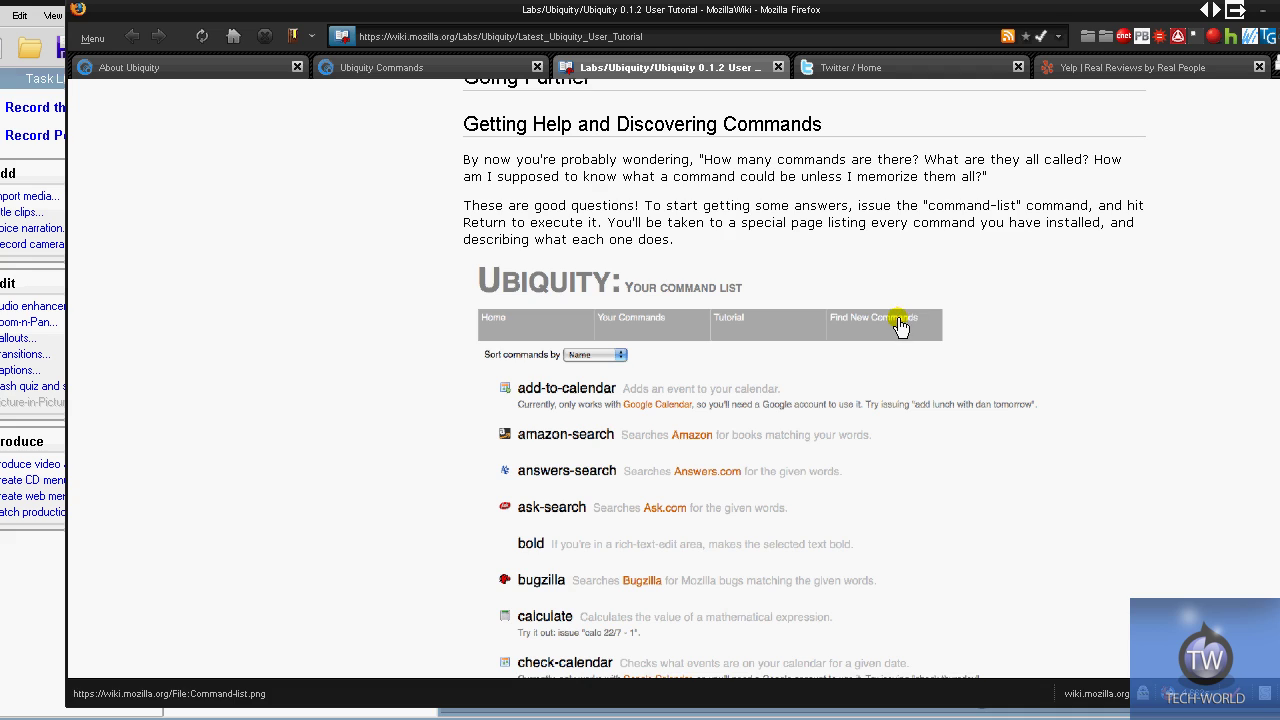
Step: Reopen the twitter draft and replace 'REading my blog' with the status 'TEST'
key(ctrl+space)
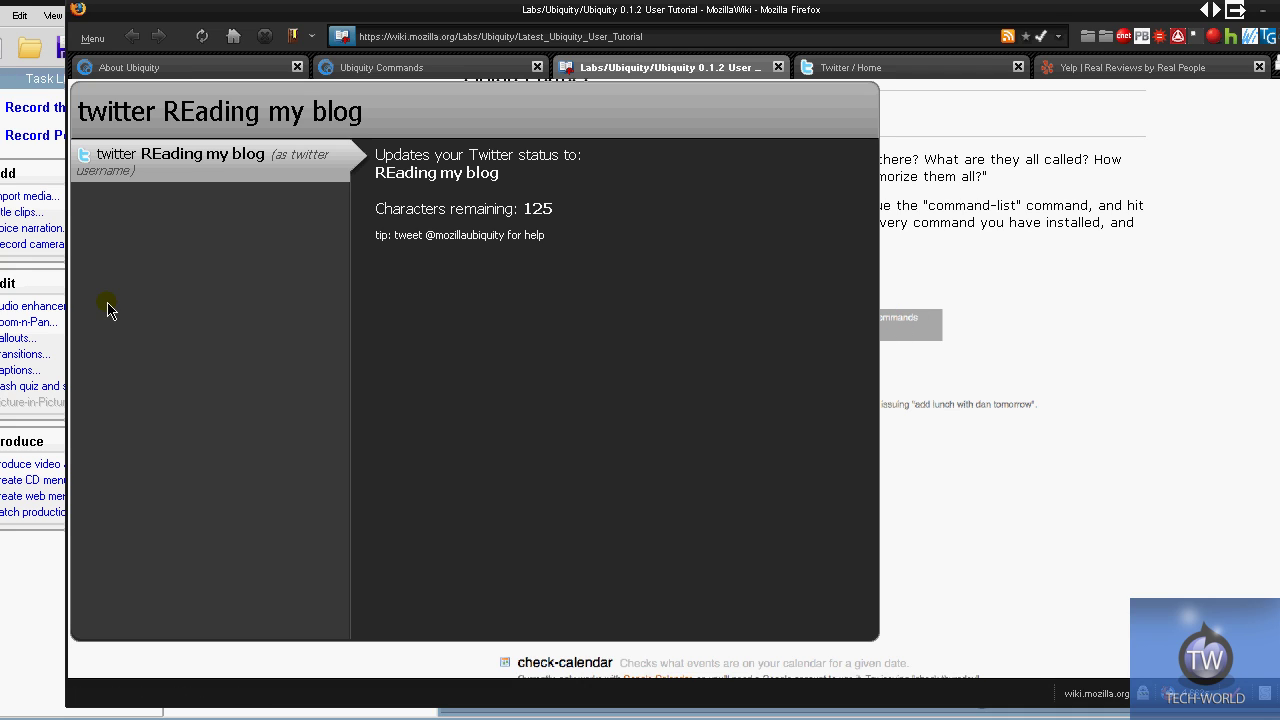
click(186, 109)
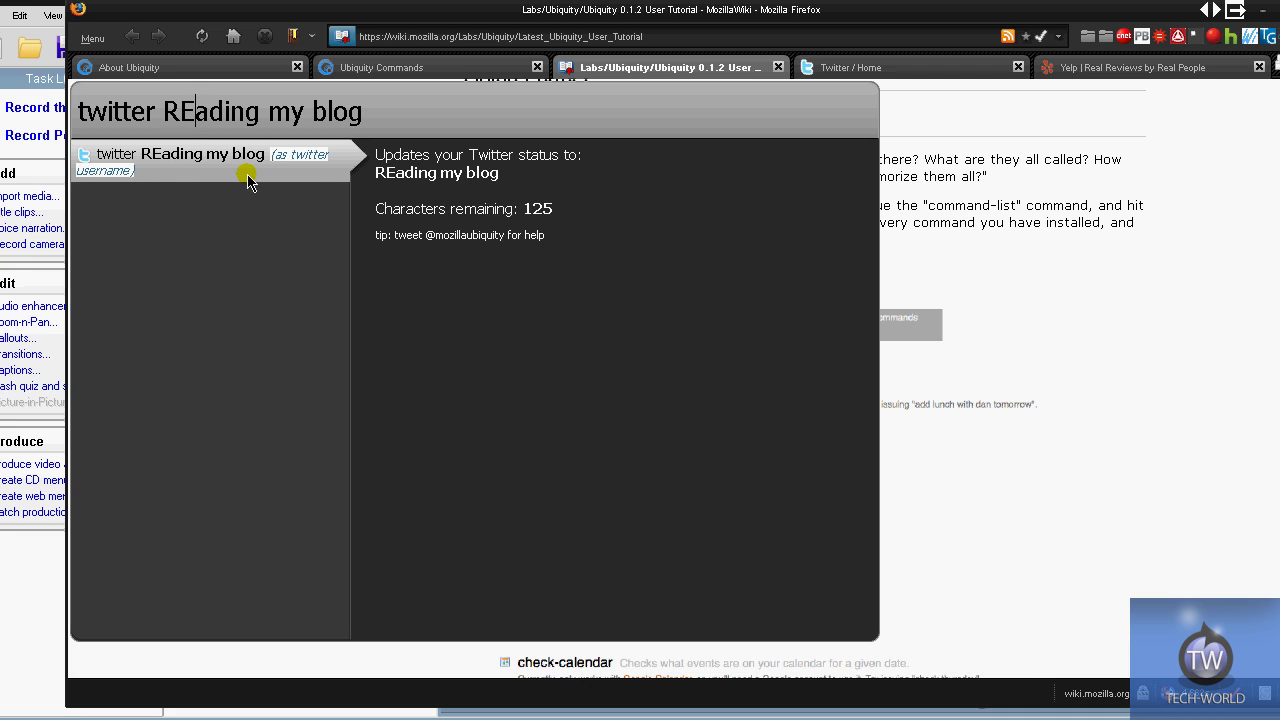
drag(164, 111, 519, 116)
key(BackSpace)
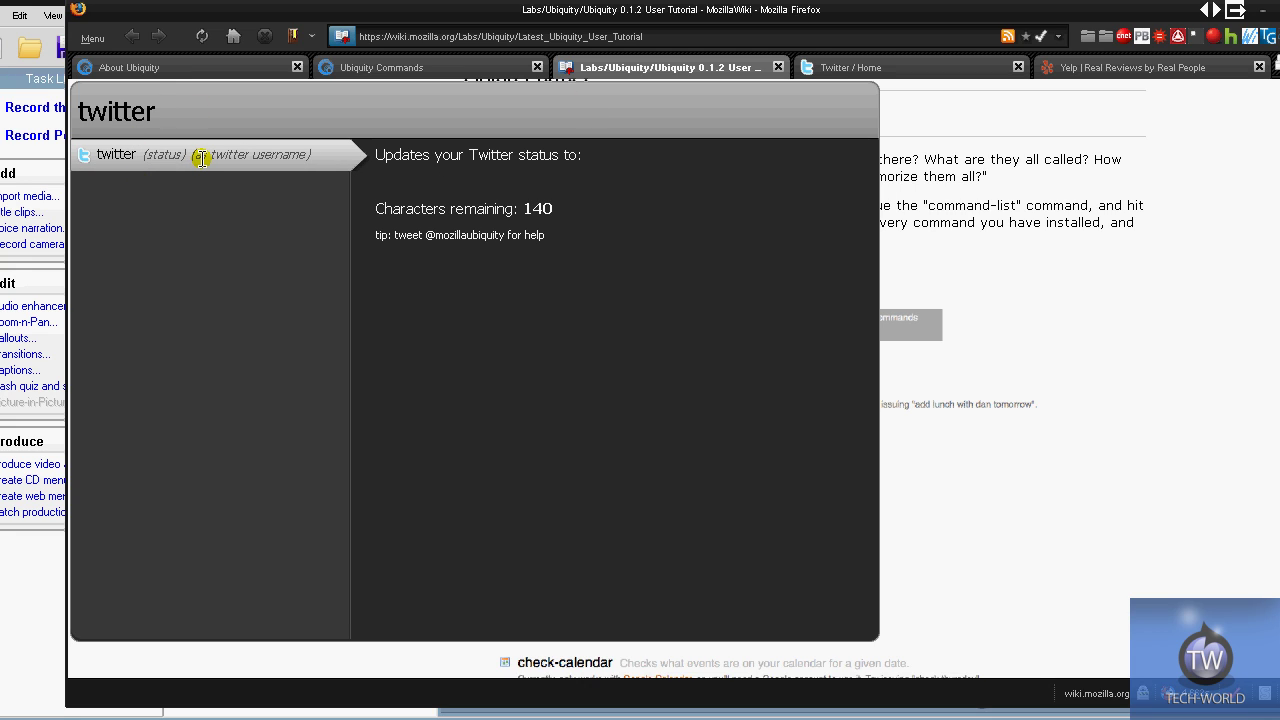
text(REcoridn)
key(BackSpace)
key(BackSpace)
key(BackSpace)
key(BackSpace)
key(BackSpace)
key(BackSpace)
text(TEs)
key(BackSpace)
text(ST)
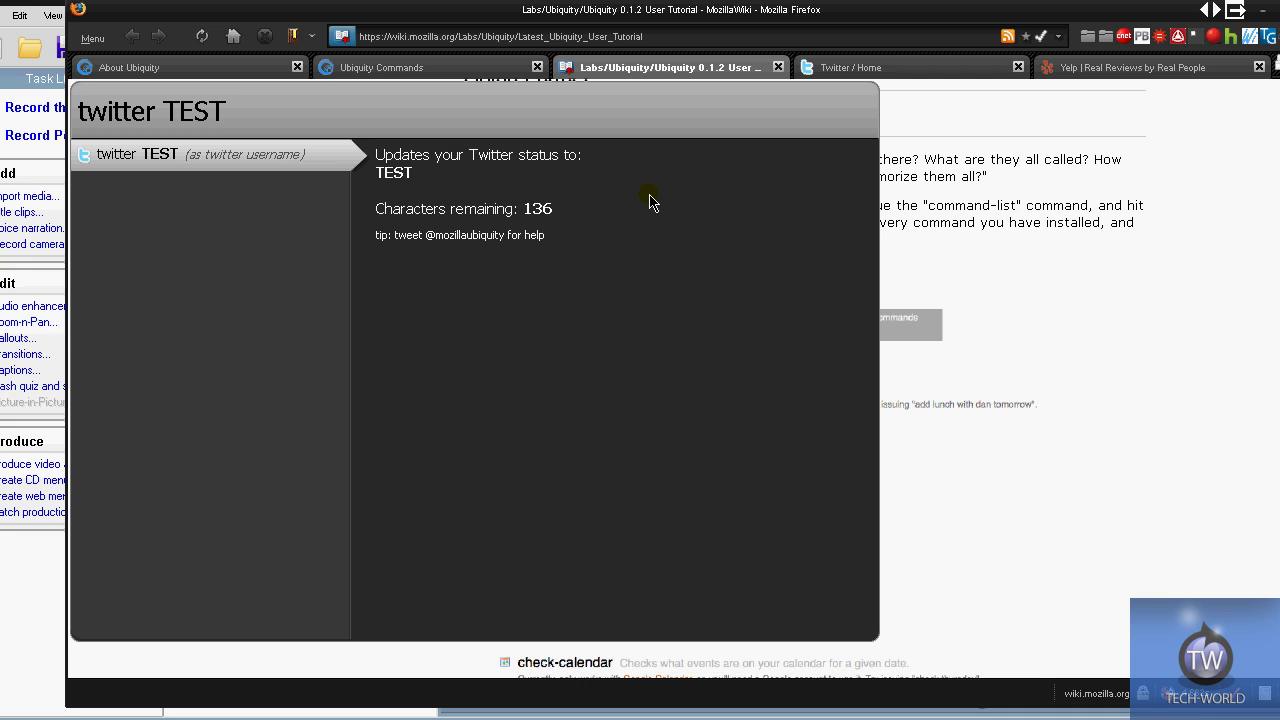
Step: On Twitter Home, select the latest status 'Reading my blog & recording a video', then return to the tutorial
click(862, 68)
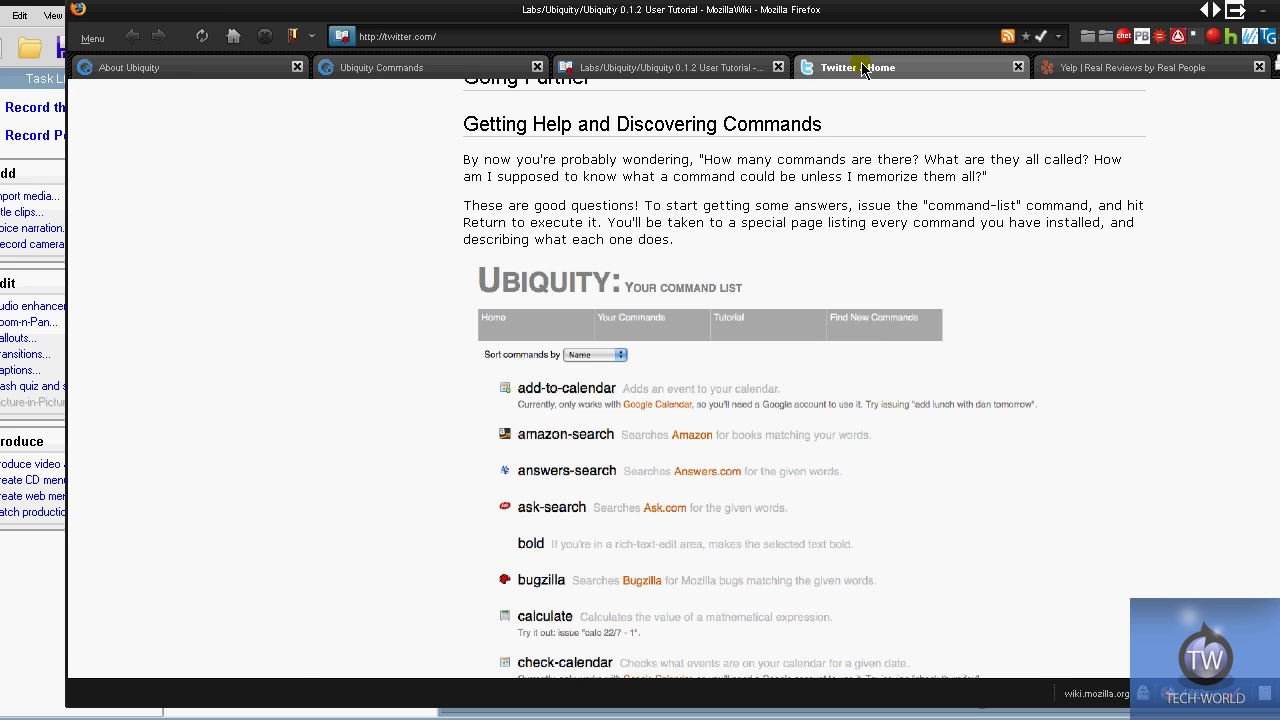
click(862, 68)
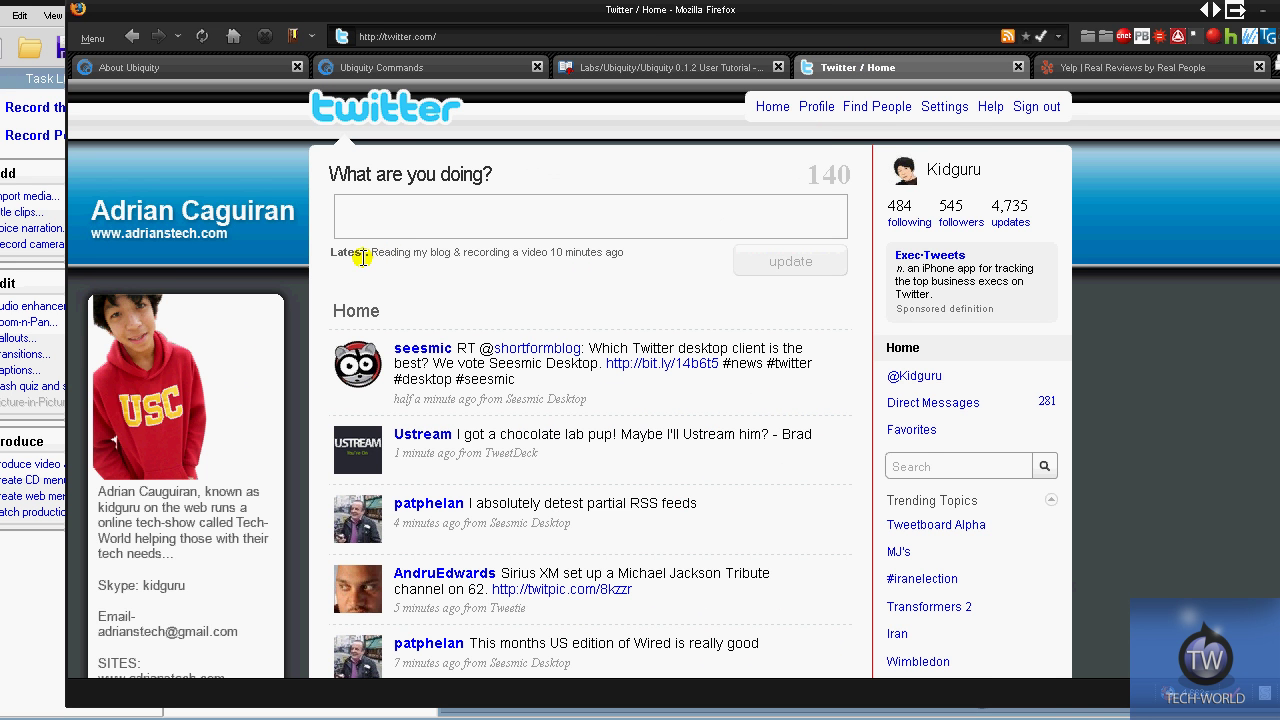
drag(367, 252, 551, 254)
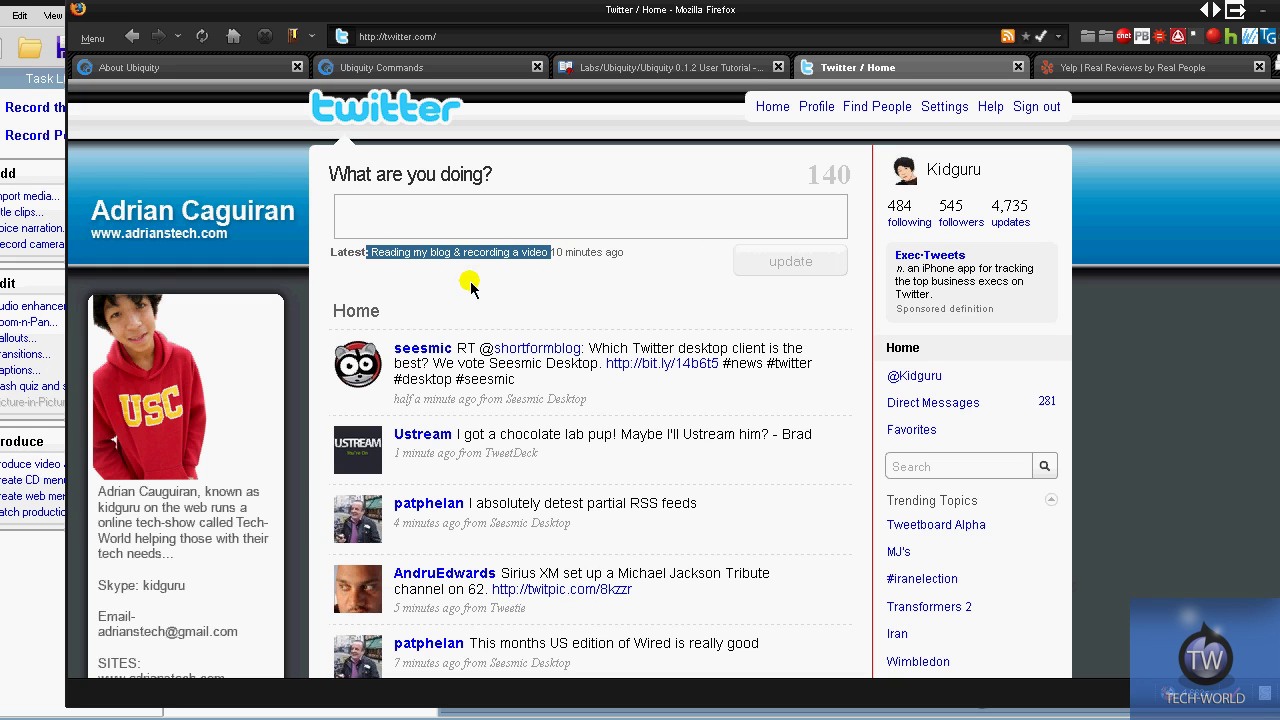
click(660, 72)
Step: Scroll through the tutorial's command-list section, then switch to the Ubiquity Commands list
scroll(595, 190, up, 1)
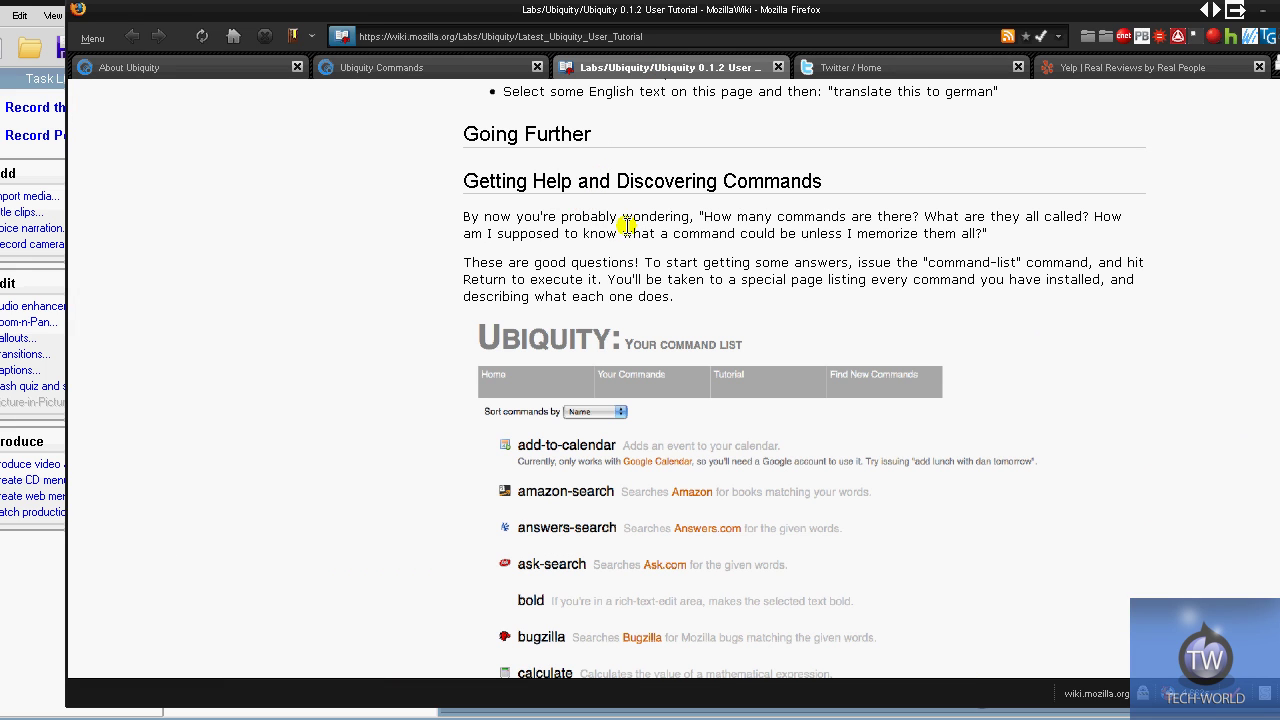
scroll(765, 278, down, 2)
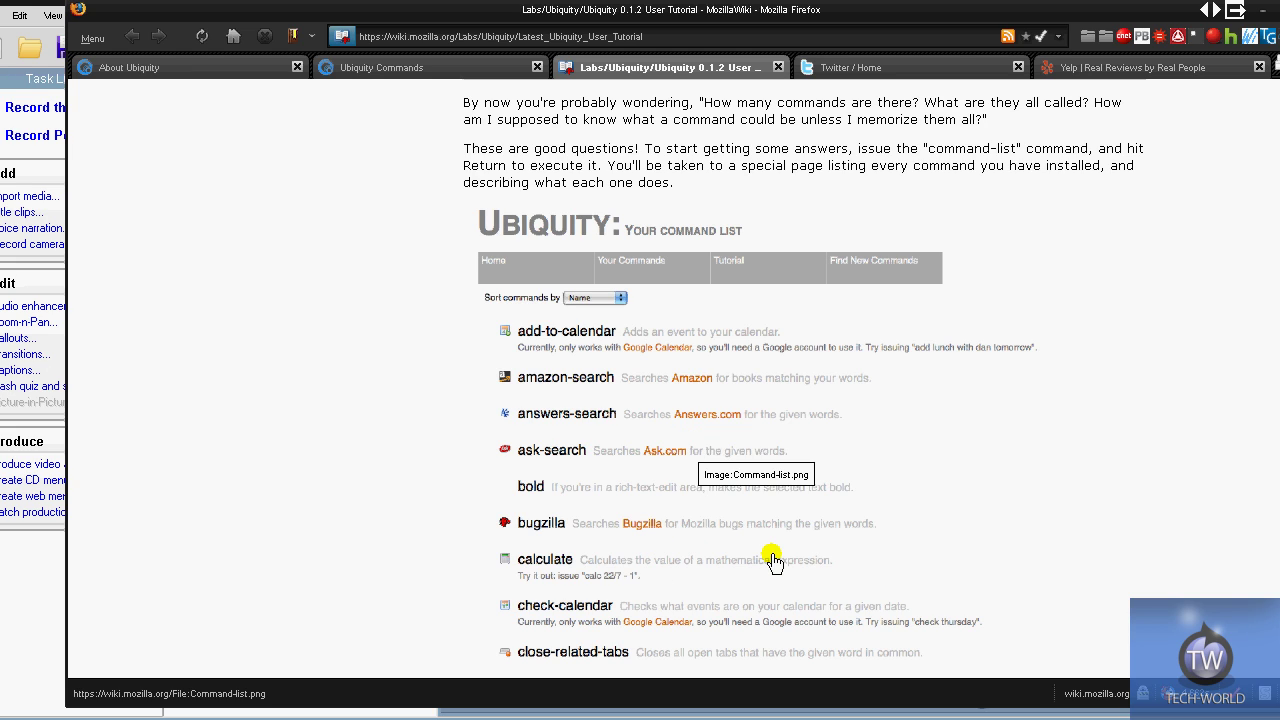
scroll(743, 573, down, 1)
scroll(651, 571, down, 5)
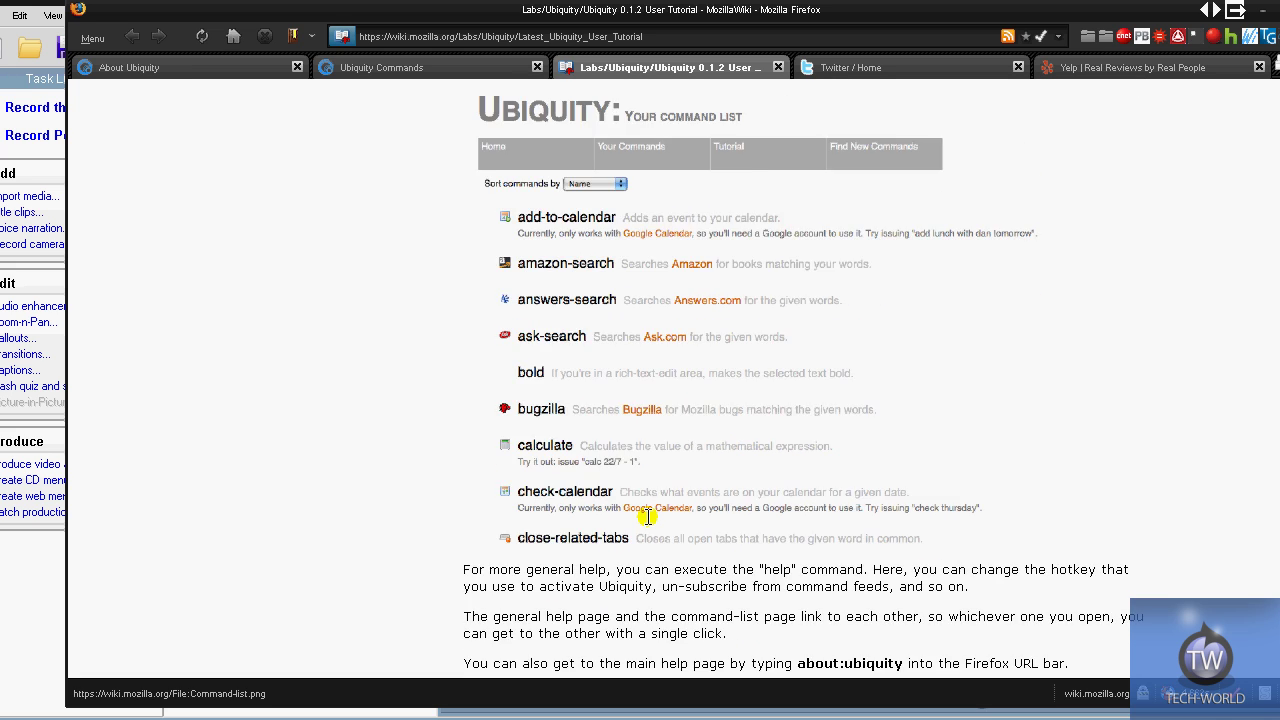
scroll(1012, 108, down, 4)
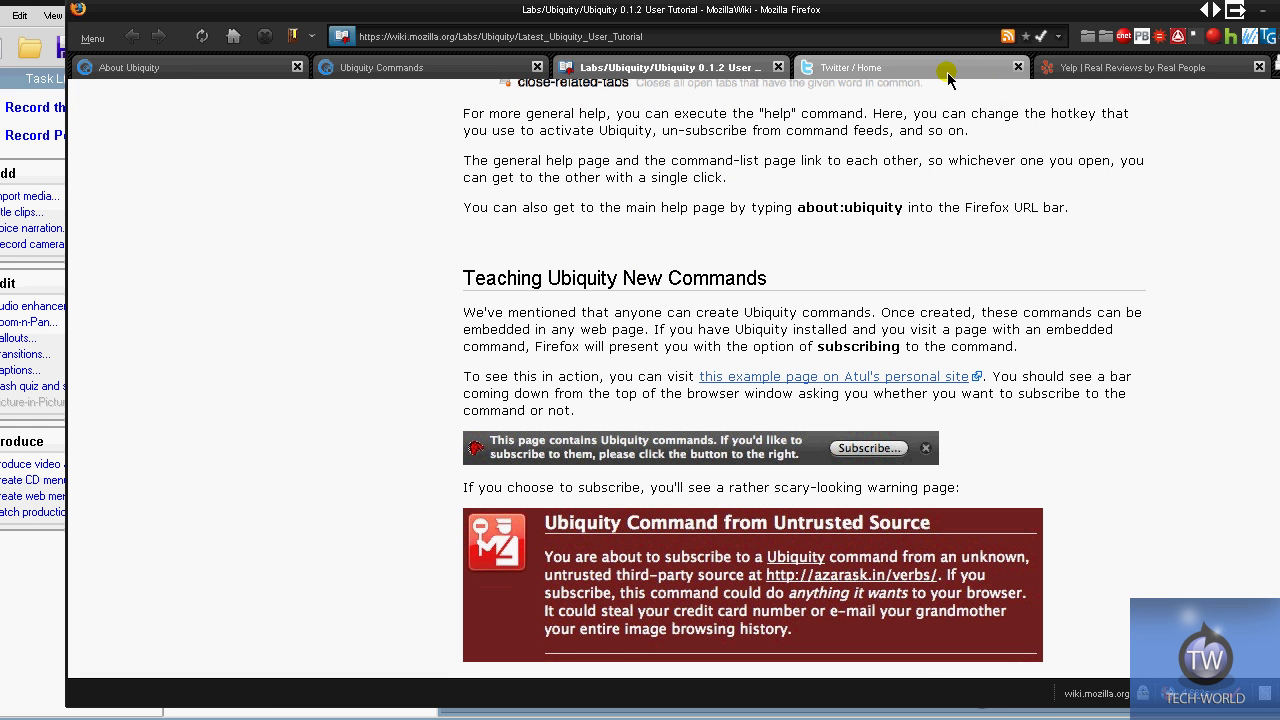
click(485, 72)
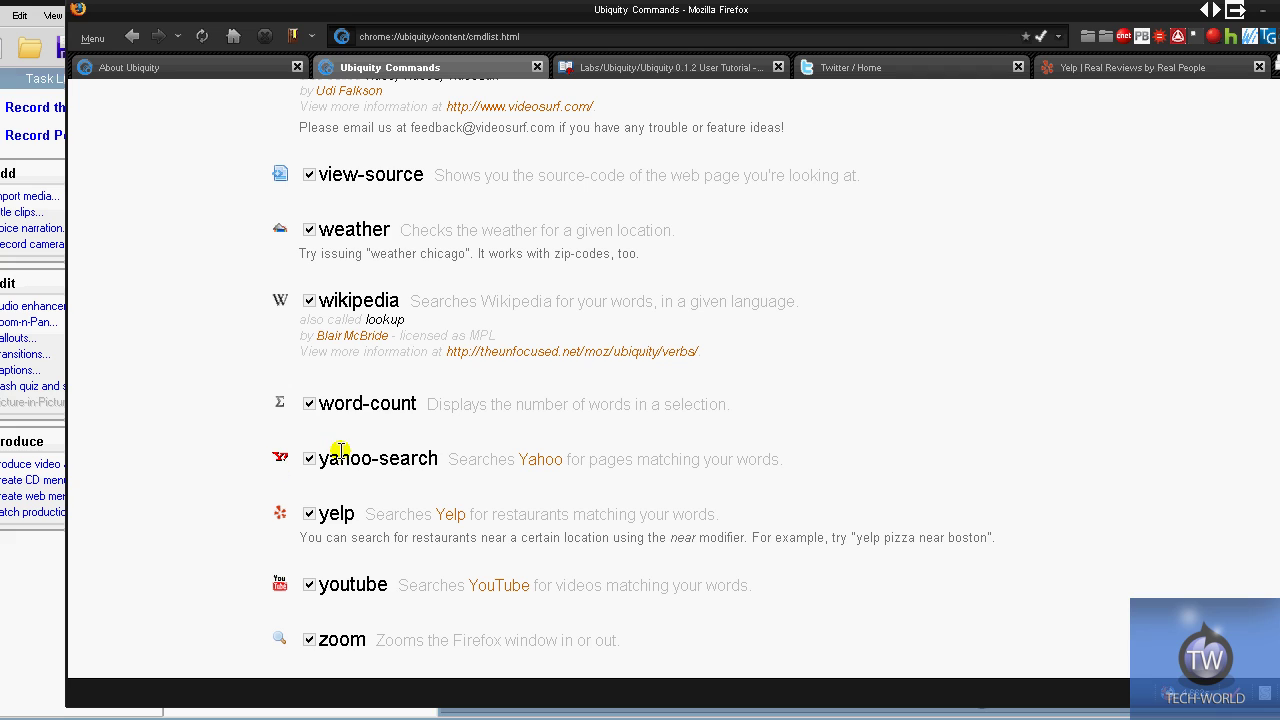
Step: Preview YouTube results for 'youtube twitter song' in Ubiquity, then clear the command input
key(ctrl+space)
text(youtub)
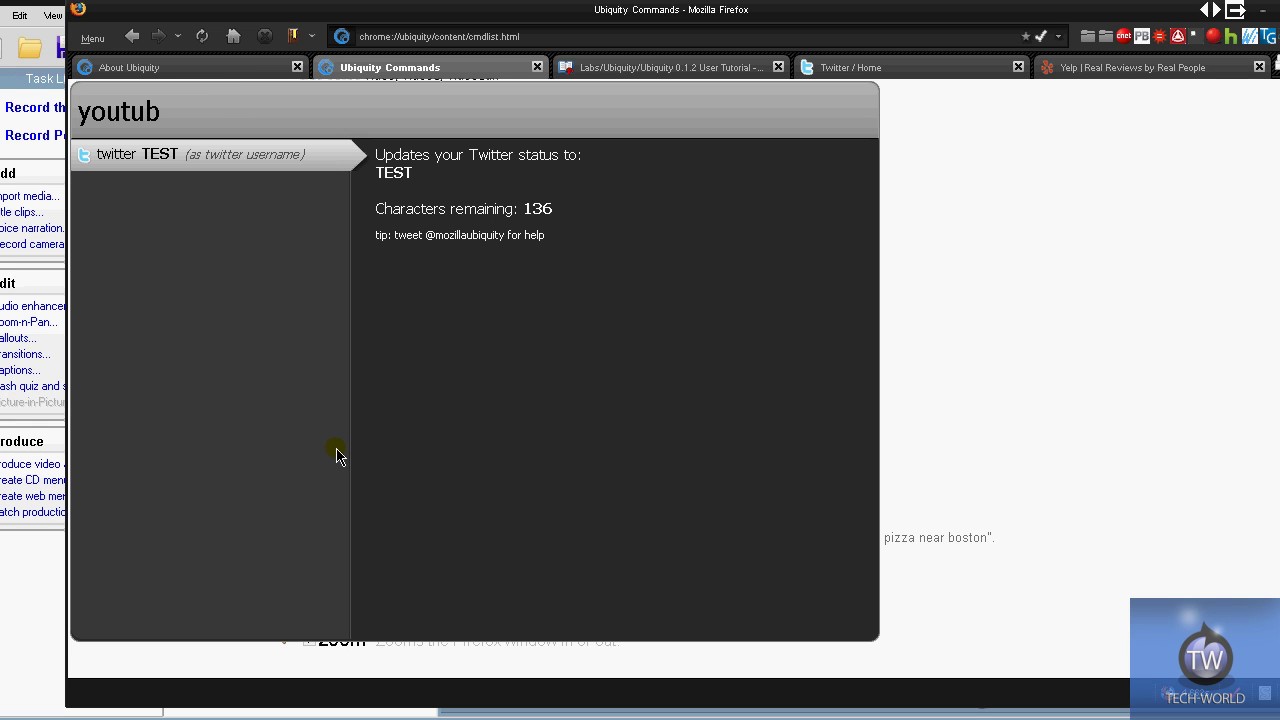
text(e twitter)
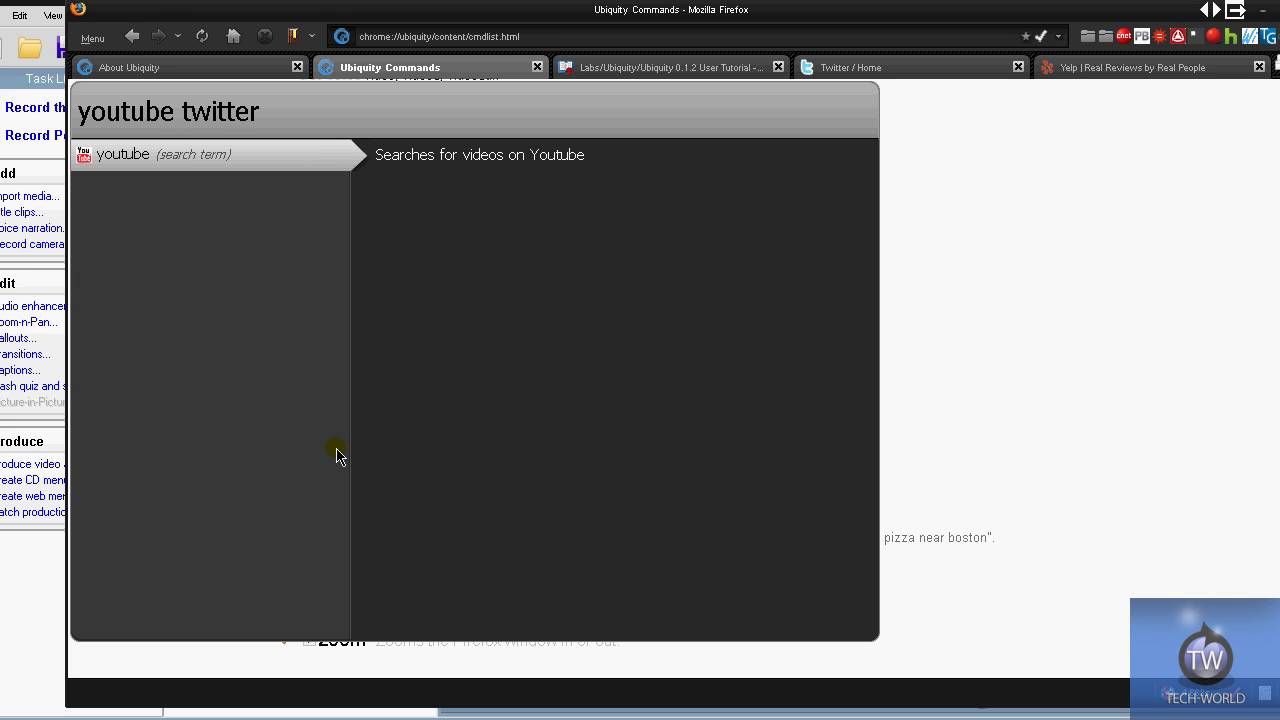
text( song )
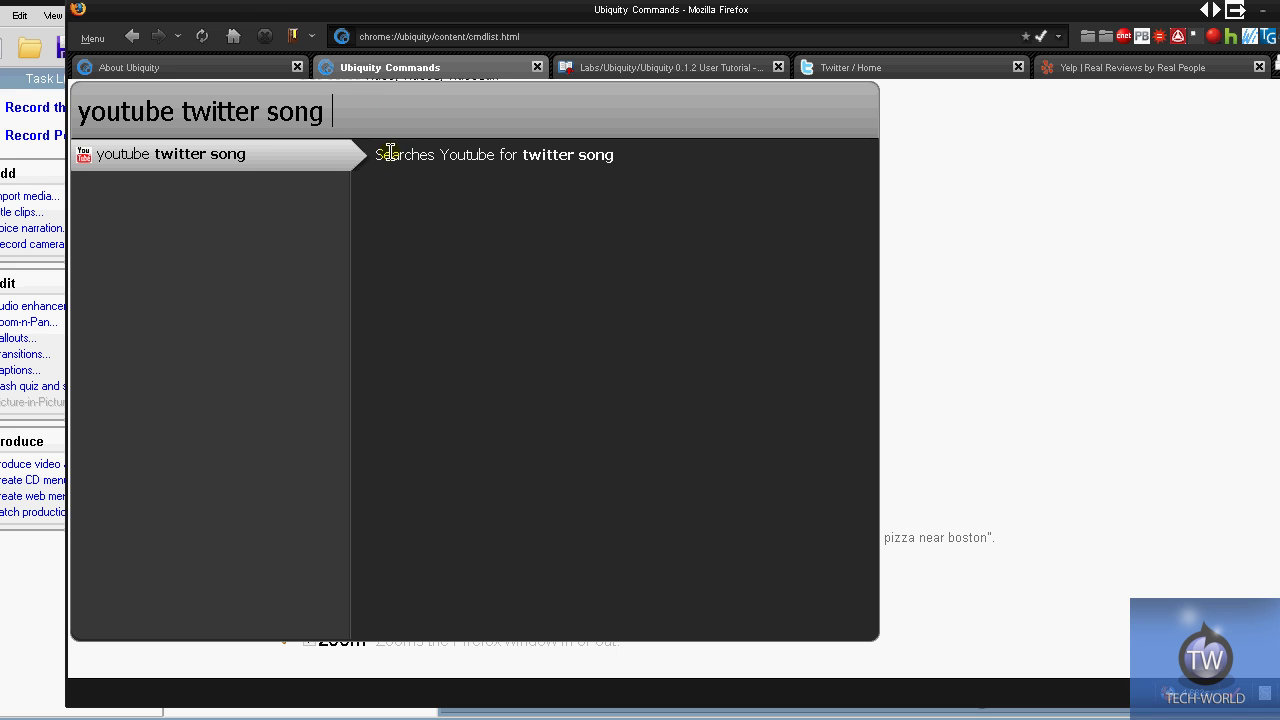
text(\)
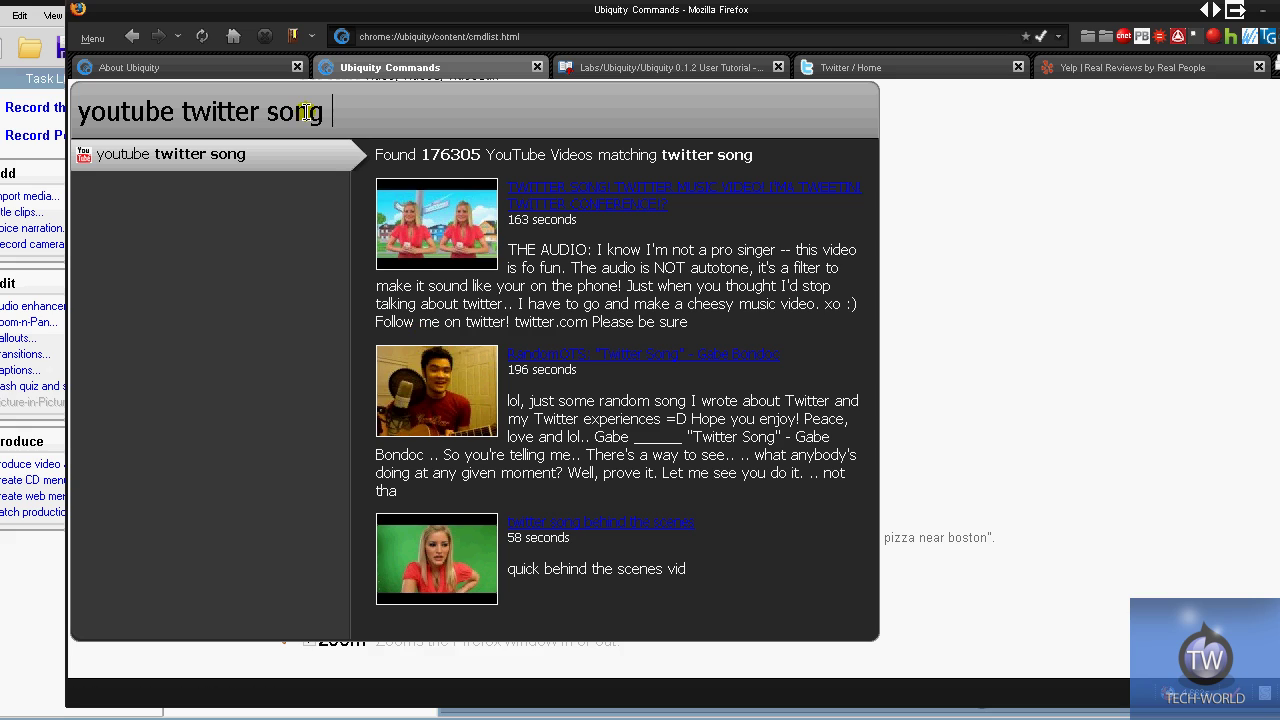
key(ctrl+a)
key(BackSpace)
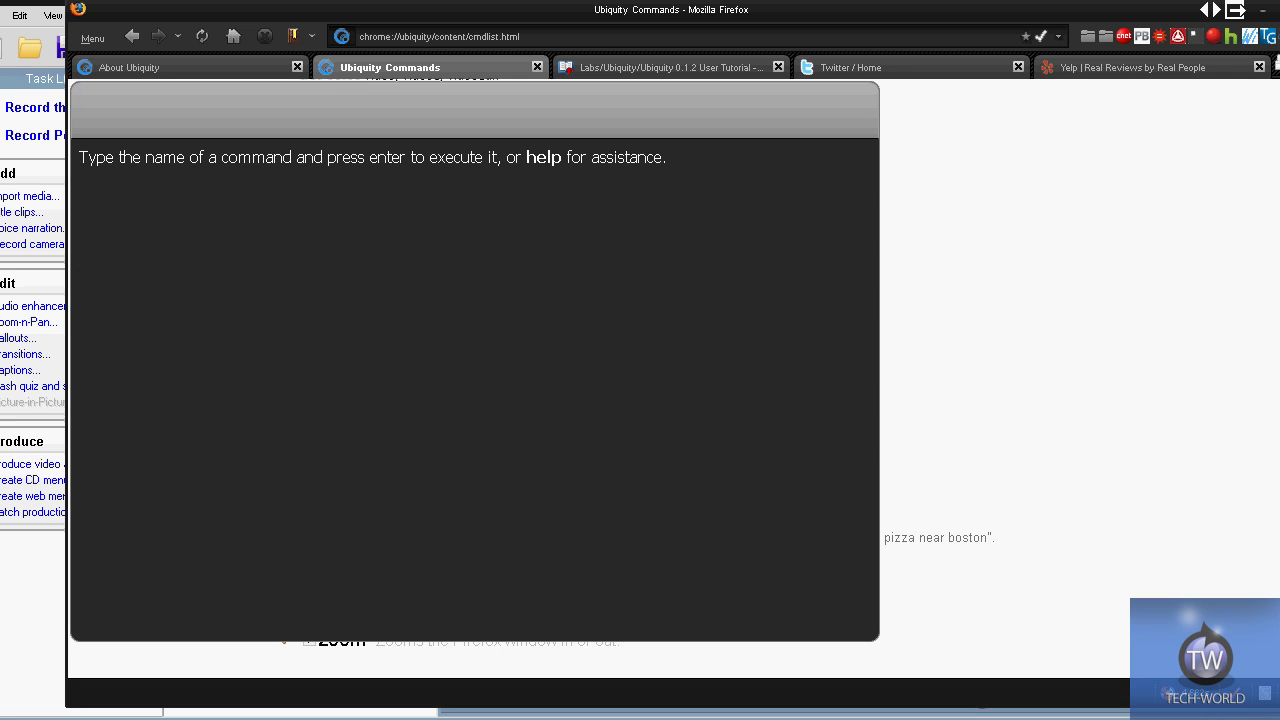
Step: Preview the 'calendar' command's Google sign-in prompt, then dismiss the Ubiquity panel
text(calendar)
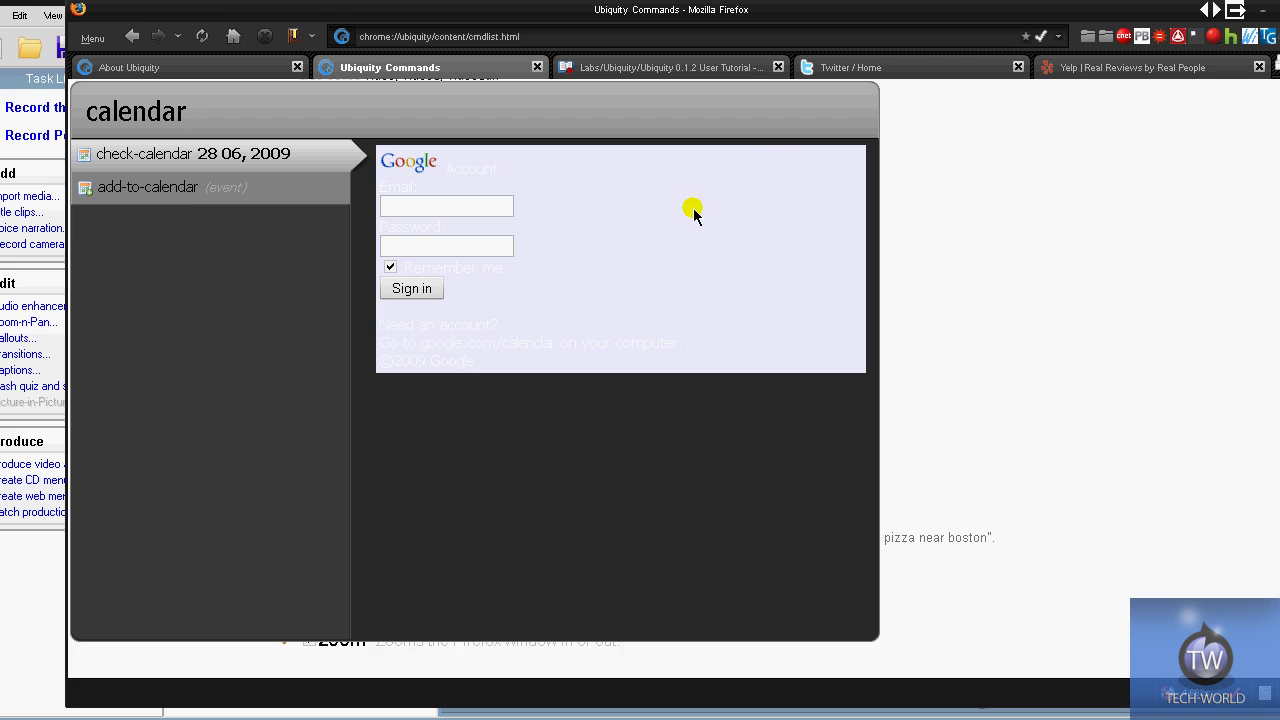
click(1203, 362)
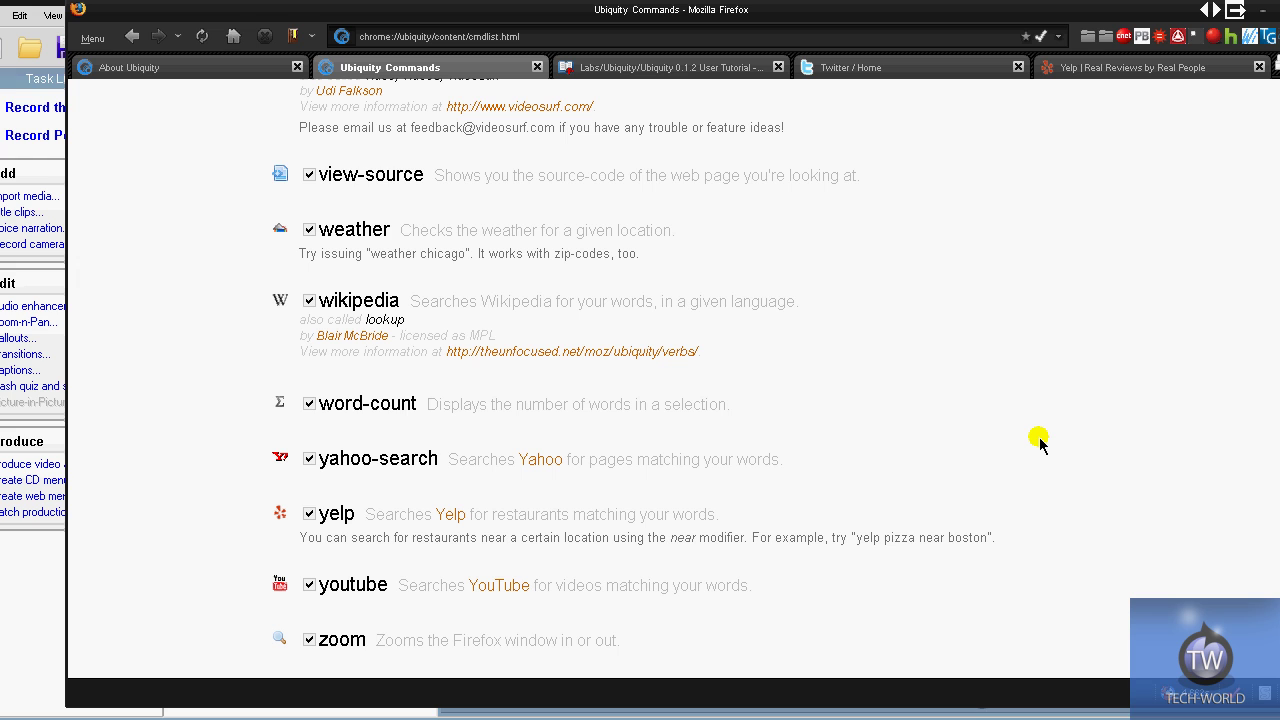
Step: Scroll up the Ubiquity Commands page until last-email-from is at the top
scroll(1000, 430, up, 4)
scroll(990, 424, up, 12)
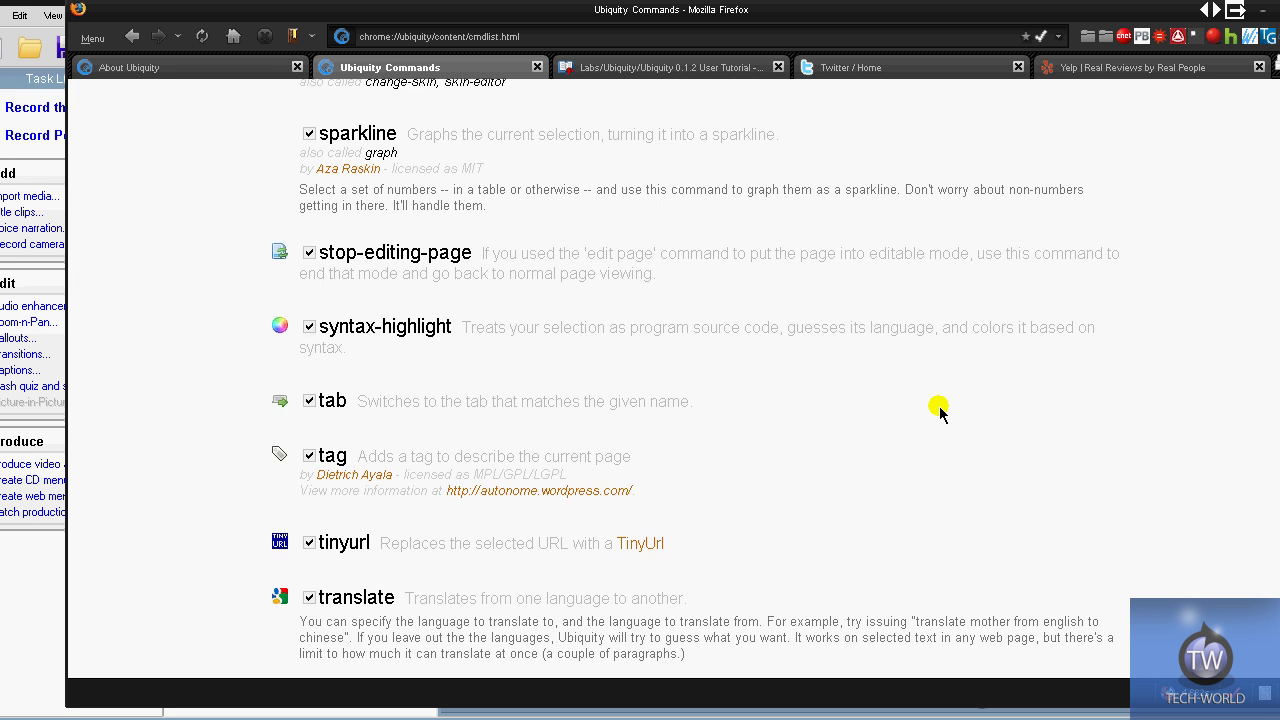
scroll(940, 410, up, 6)
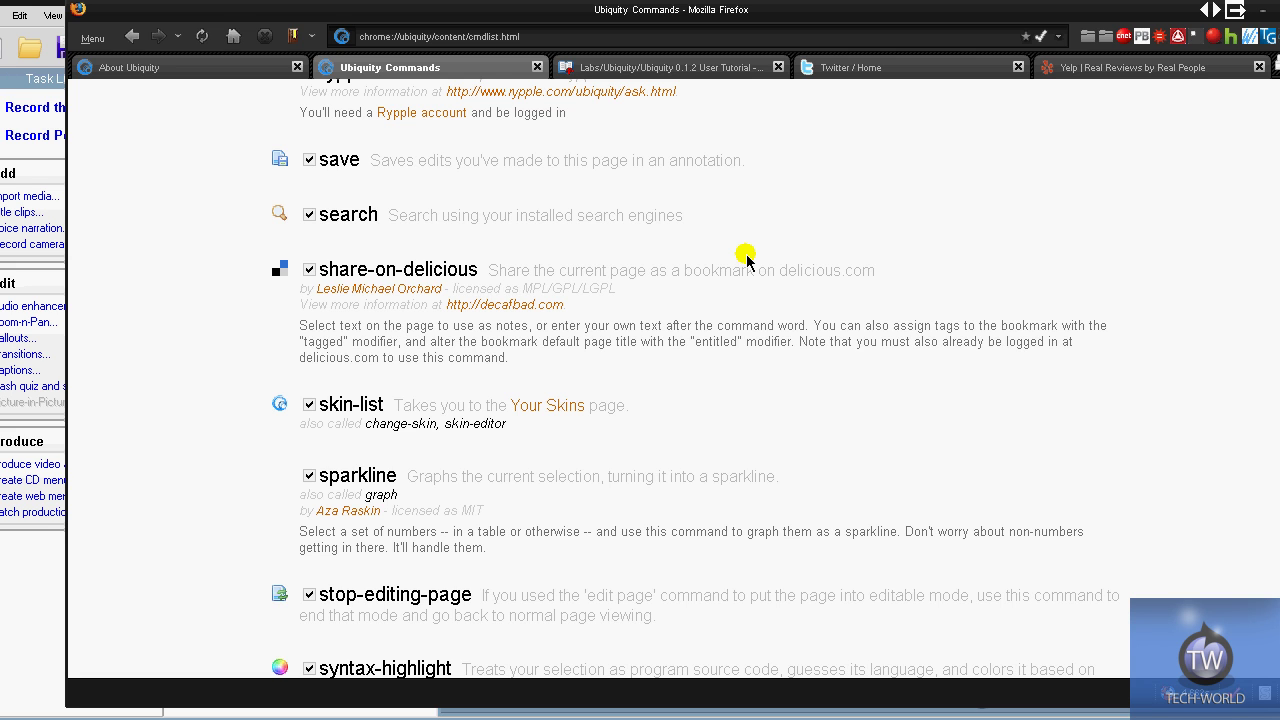
scroll(746, 258, up, 4)
scroll(746, 258, up, 2)
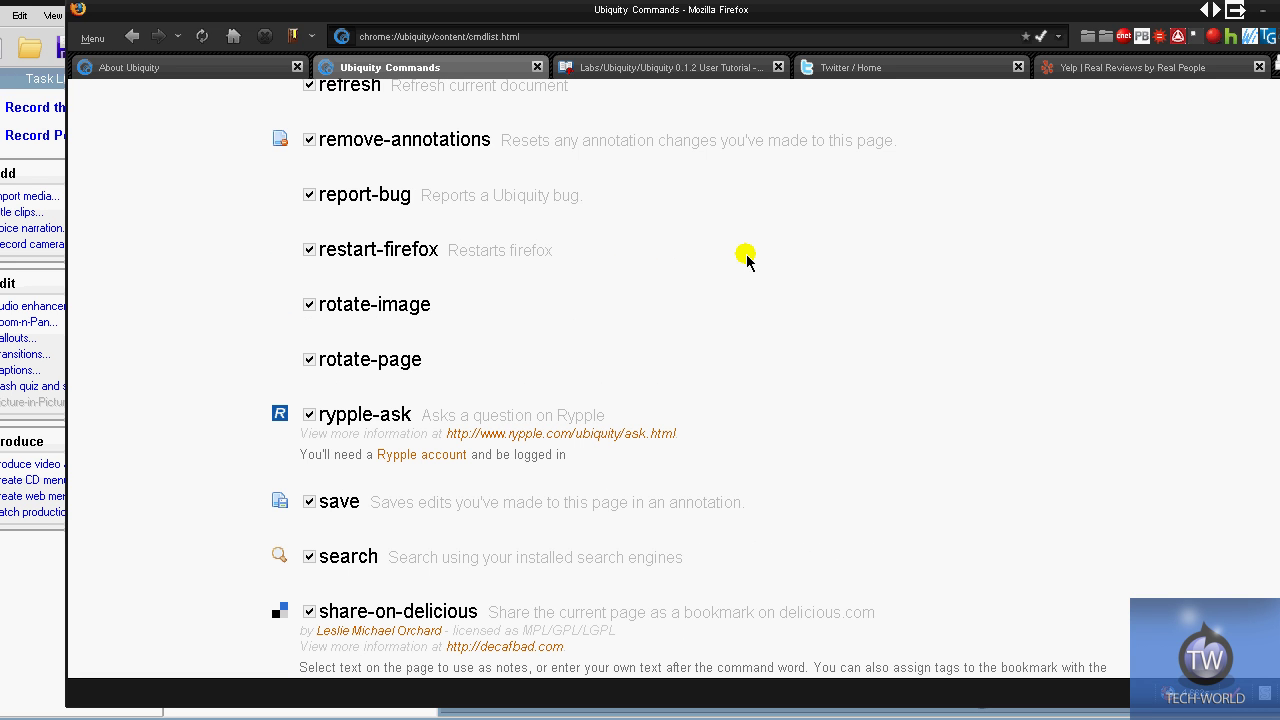
scroll(746, 258, up, 8)
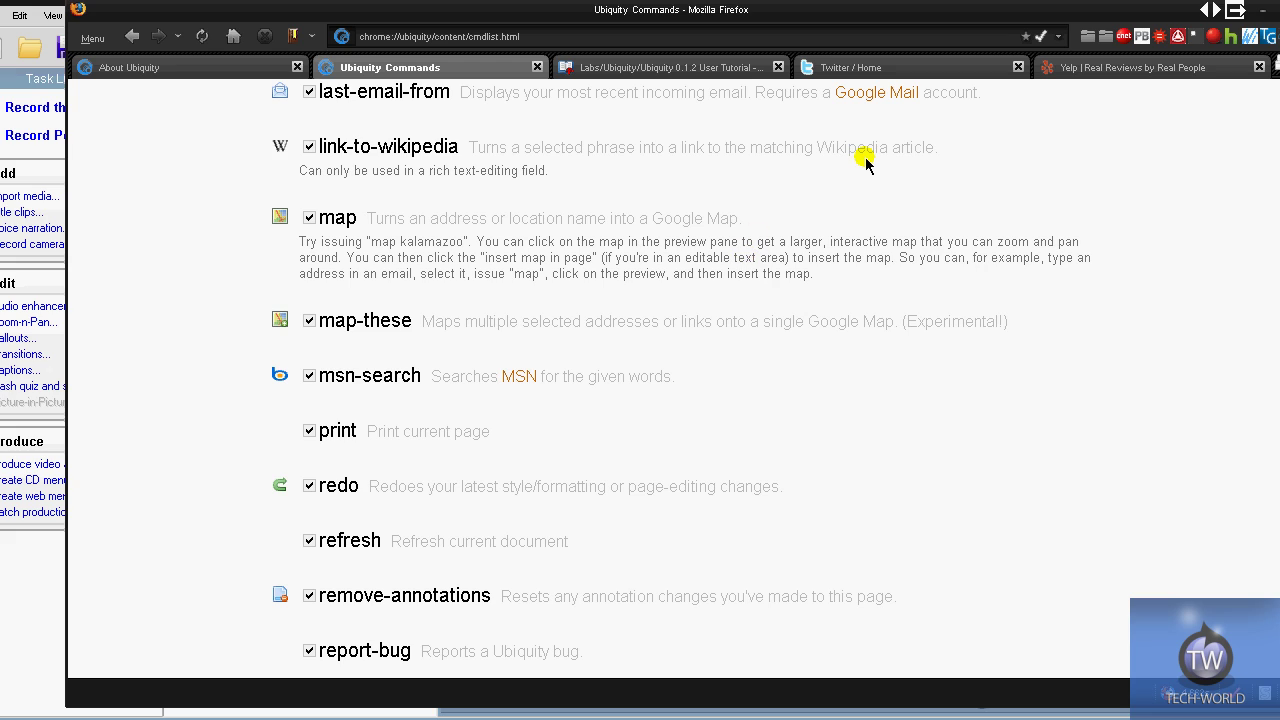